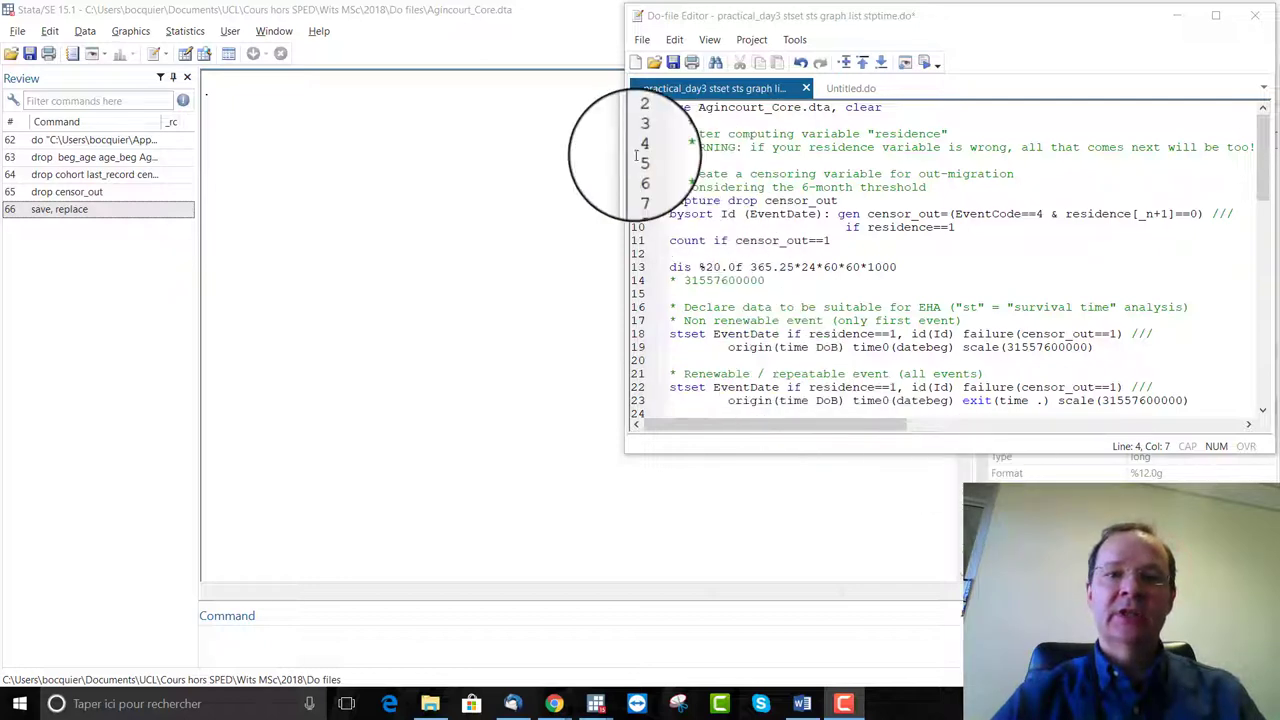
- Run the do-file's first line to load Agincourt_Core.dta and browse its 642,293 observations
left_click(643, 107)
key("ctrl+d")
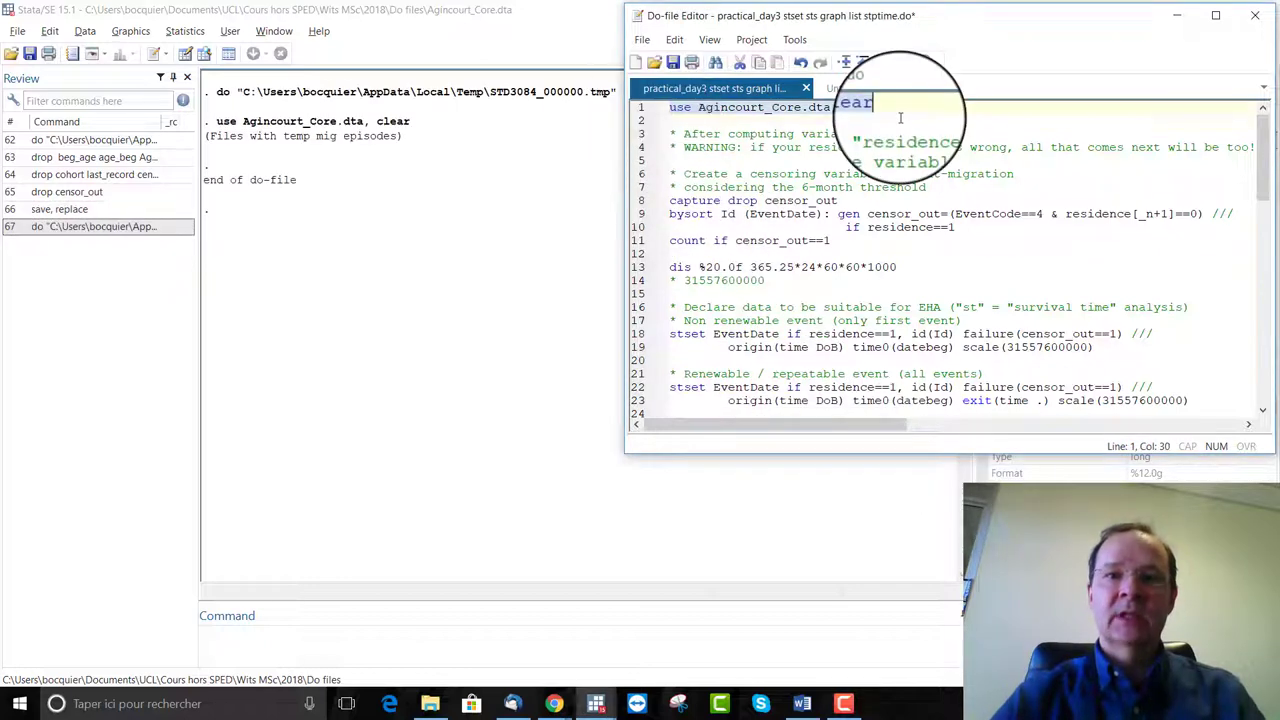
key("ctrl+8")
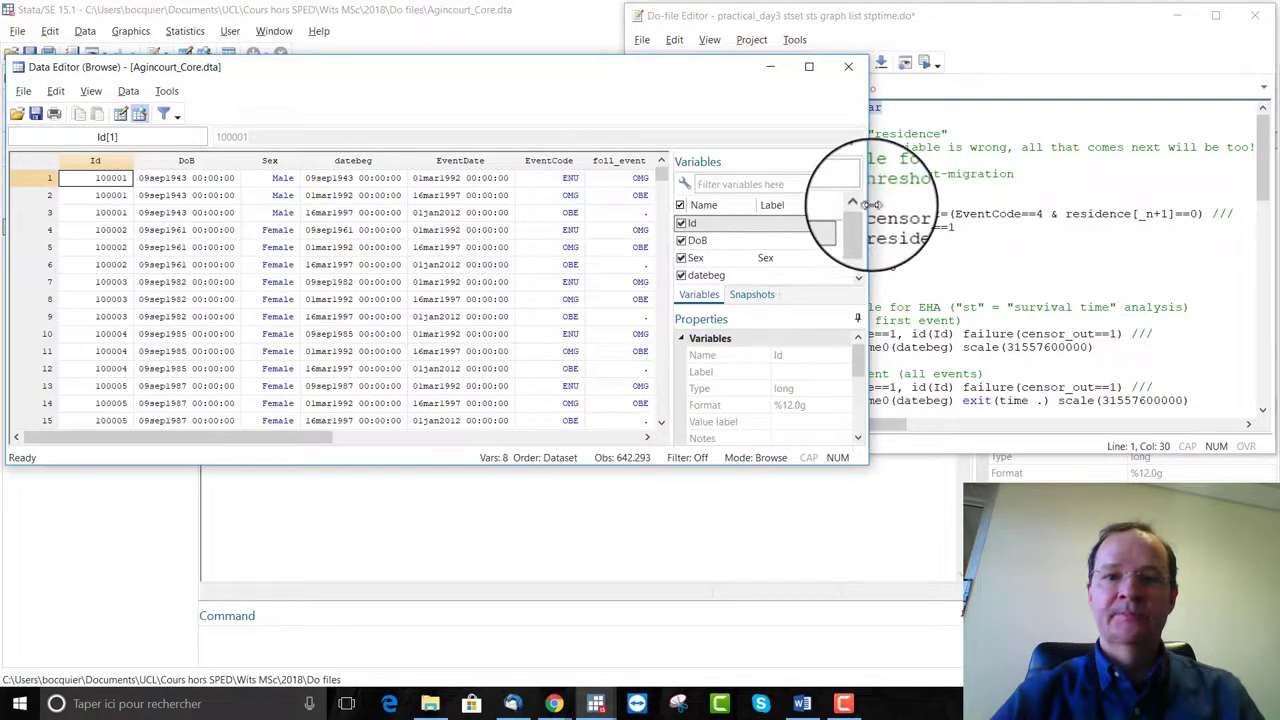
- Widen the Data Editor to reveal the residence column beside EventCode and foll_event
left_click_drag(866, 214, 1004, 214)
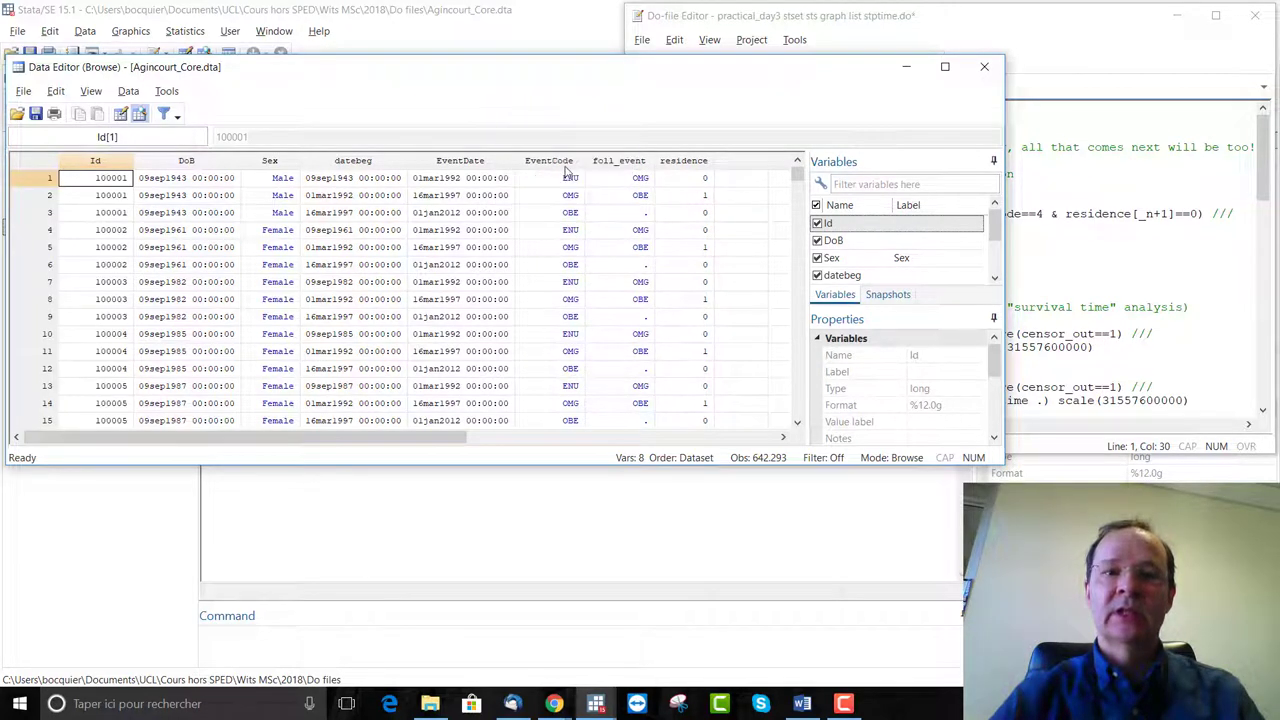
- Back in the do-file, highlight the residence warning comments and the censoring-variable lines 6–10
key("alt+Tab")
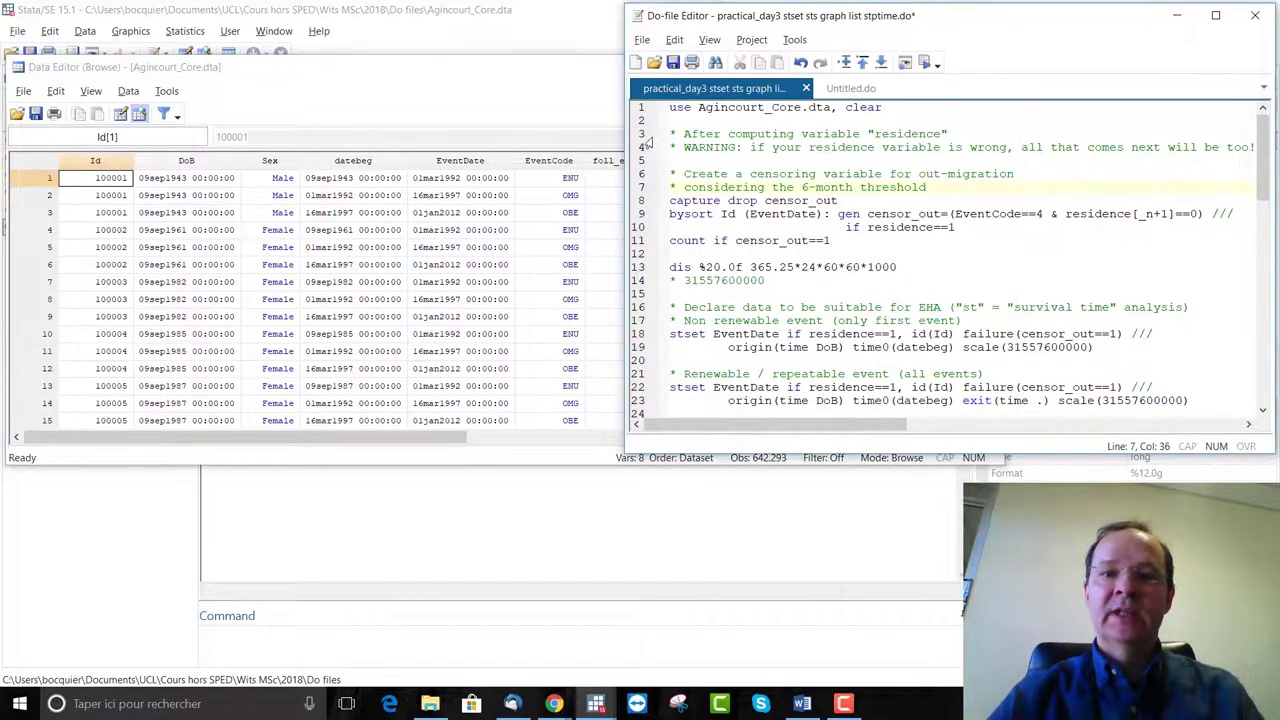
left_click_drag(644, 137, 645, 151)
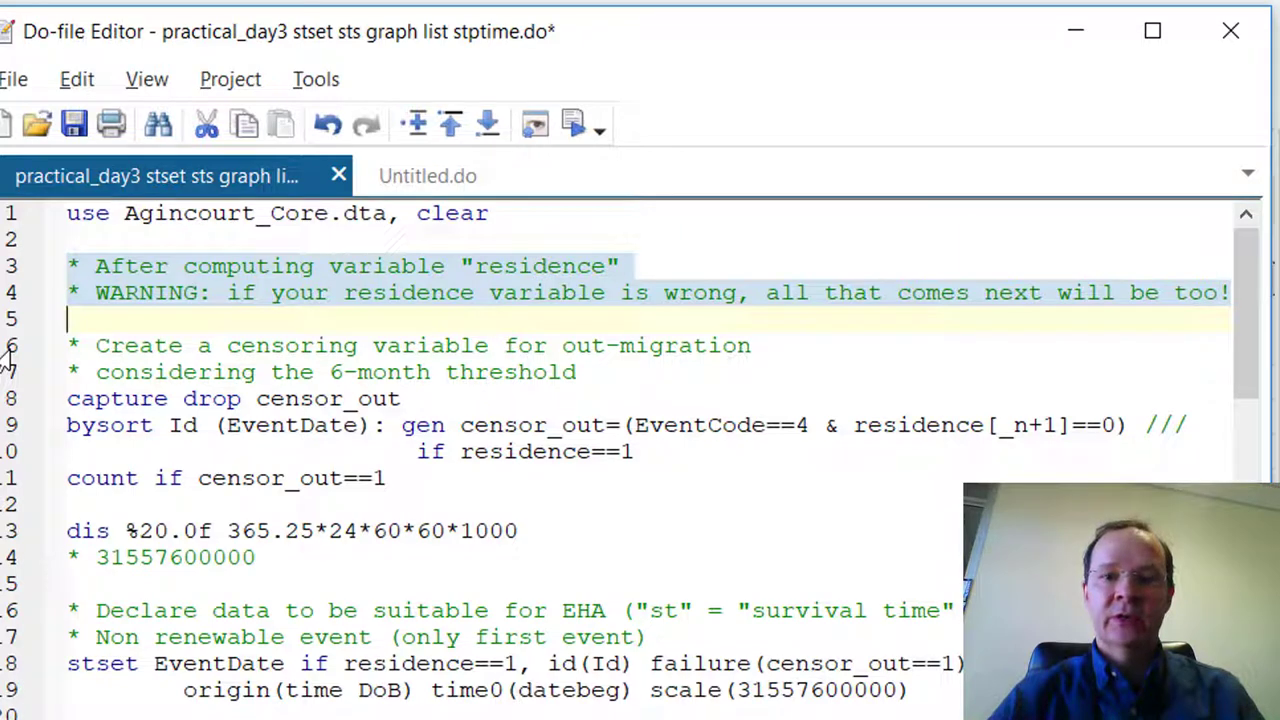
left_click_drag(6, 350, 16, 452)
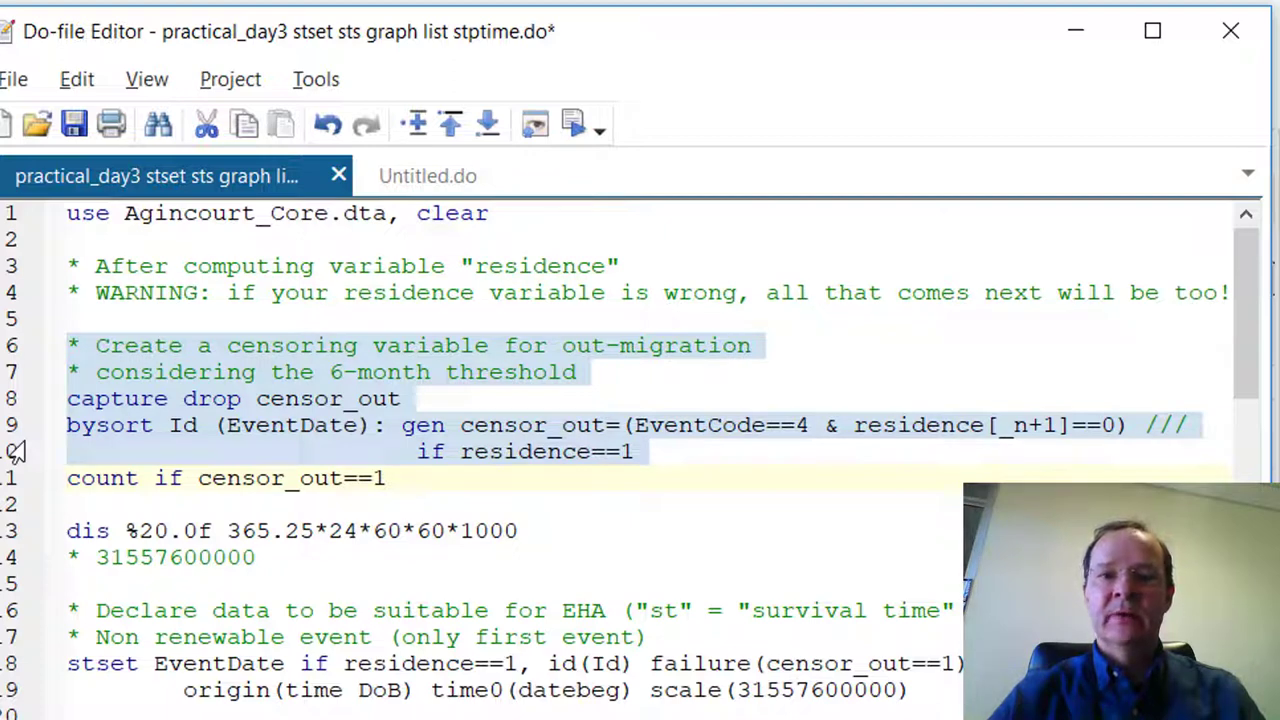
left_click(8, 405)
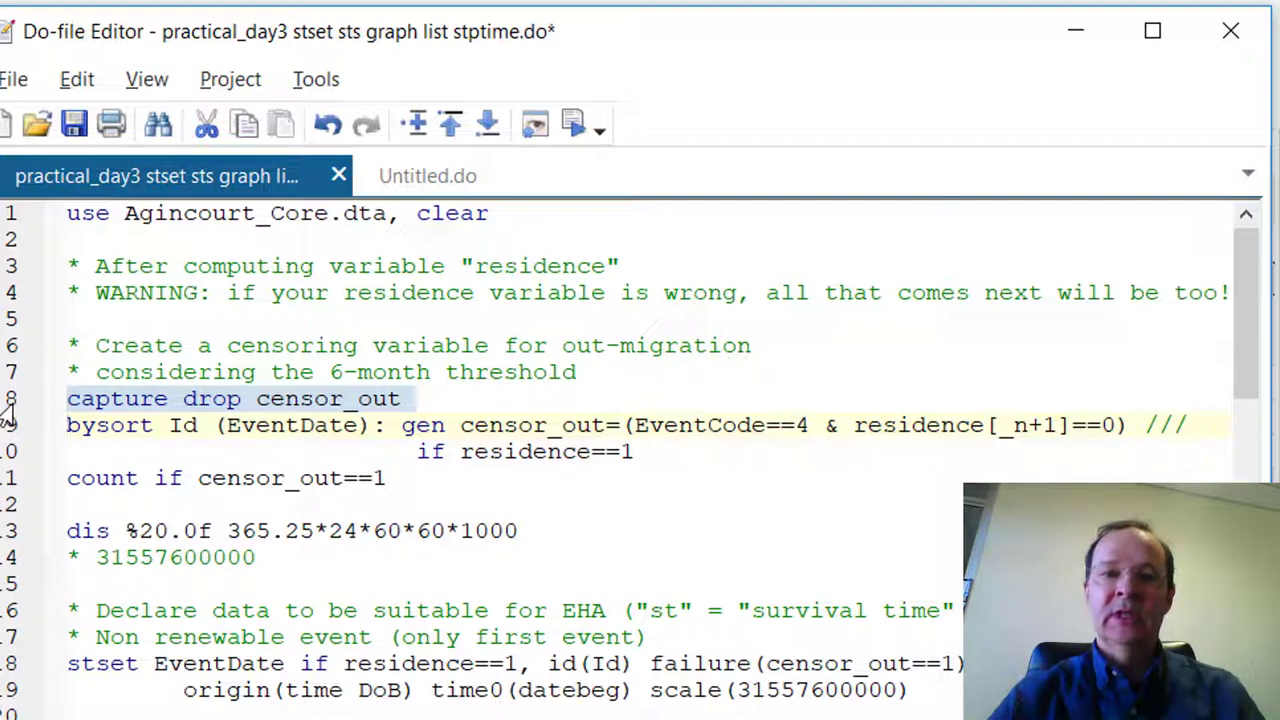
left_click_drag(8, 418, 400, 428)
left_click(8, 432)
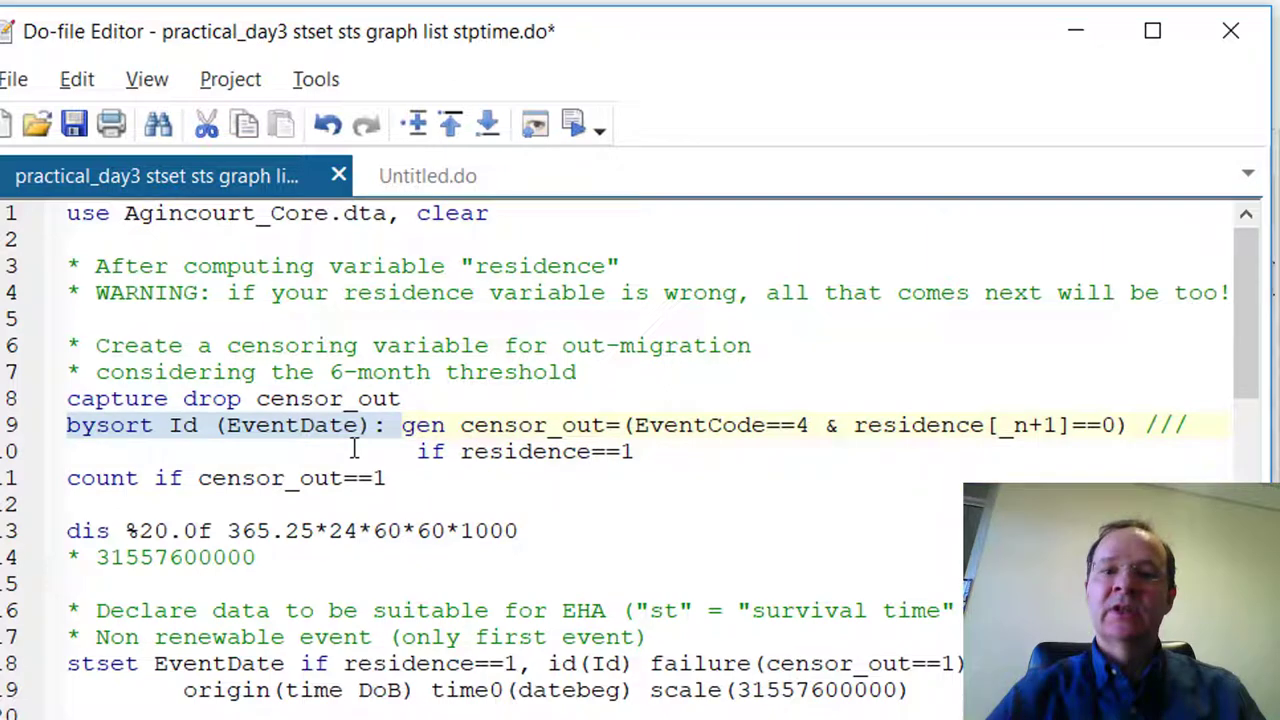
- Highlight gen censor_out and its EventCode==4 censoring condition on line 9
left_click(402, 428)
left_click_drag(402, 428, 604, 422)
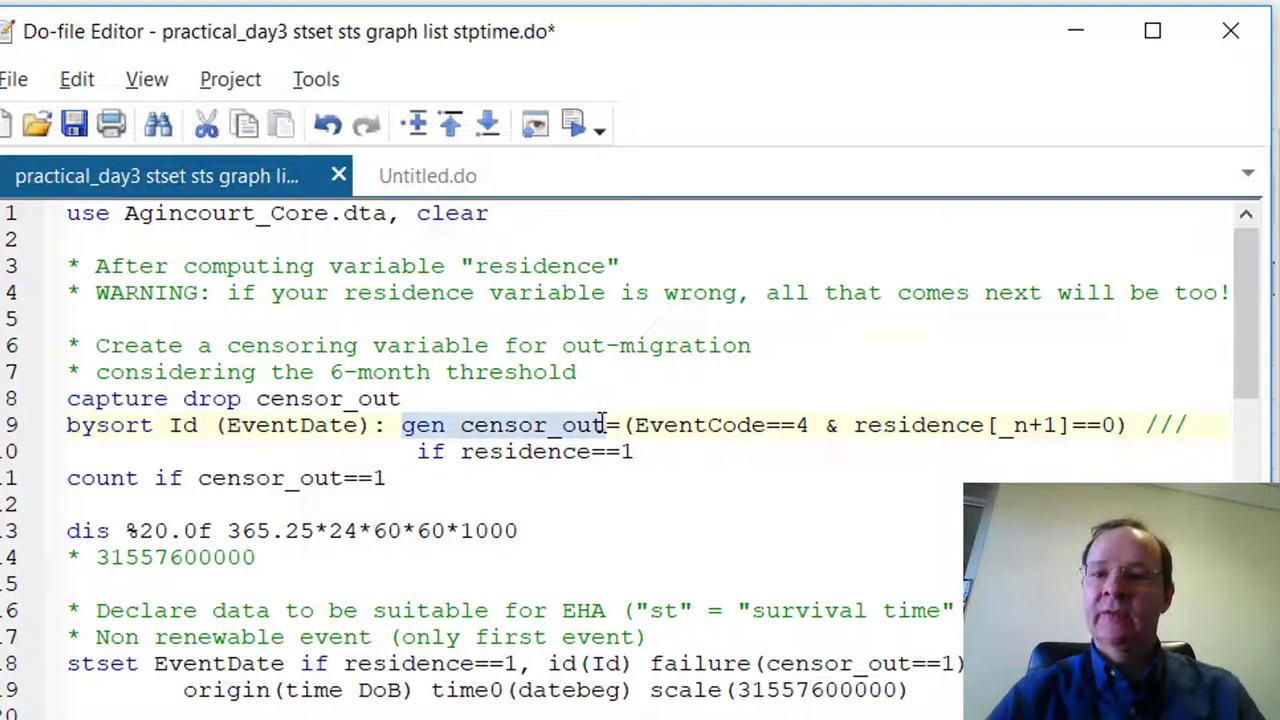
left_click(625, 425)
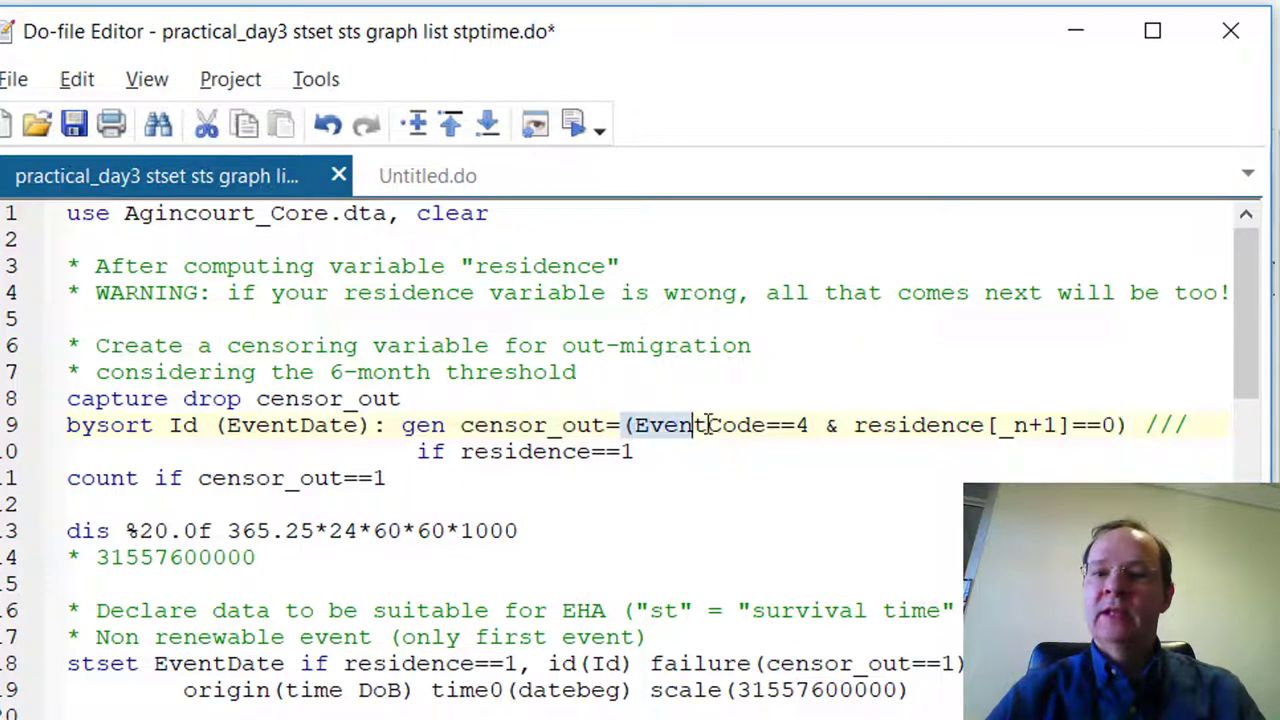
left_click(805, 410)
left_click(817, 424, "shift")
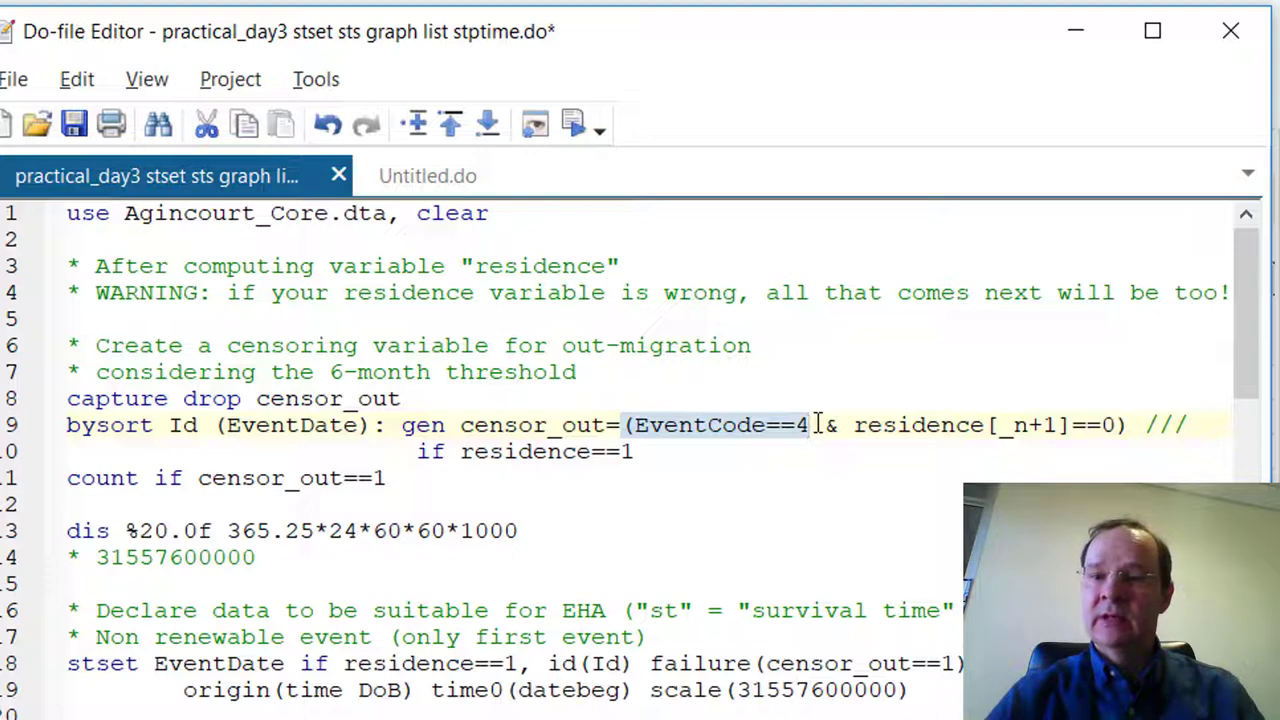
left_click(1091, 403, "shift")
left_click(1132, 425, "shift")
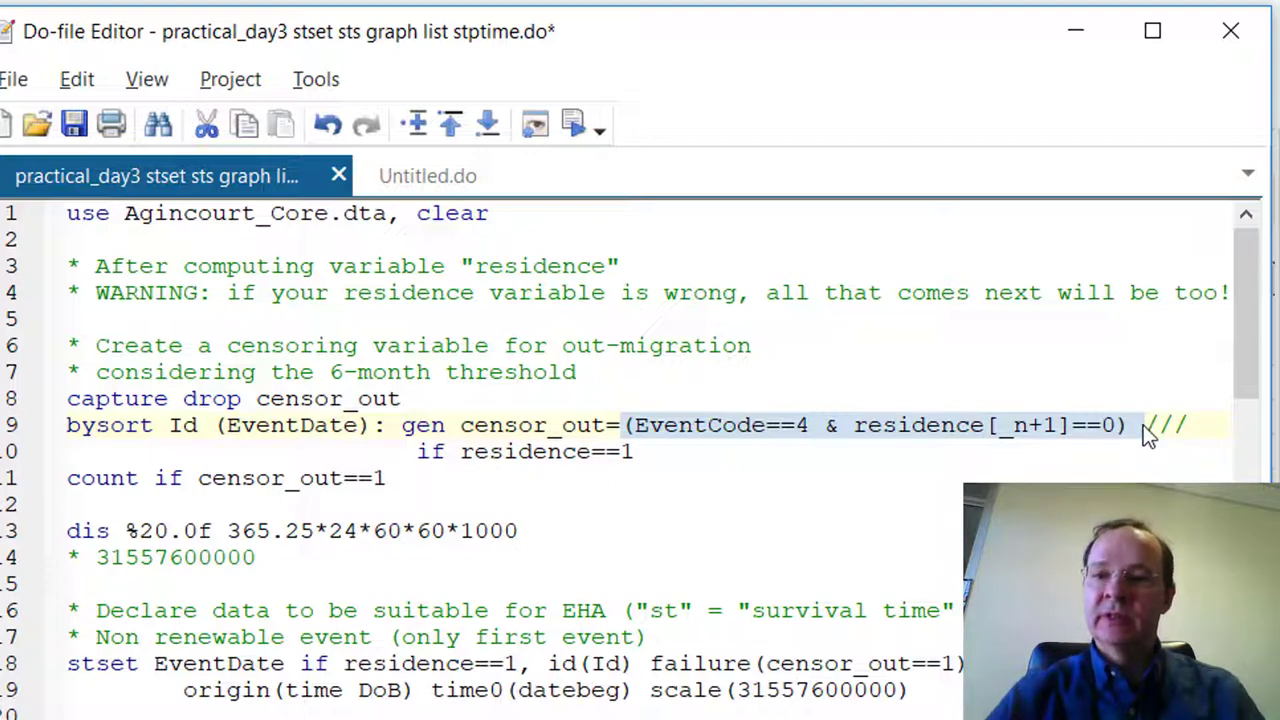
- Highlight the if residence==1 restriction, then select lines 8–11 that build and count censor_out
left_click_drag(417, 451, 660, 450)
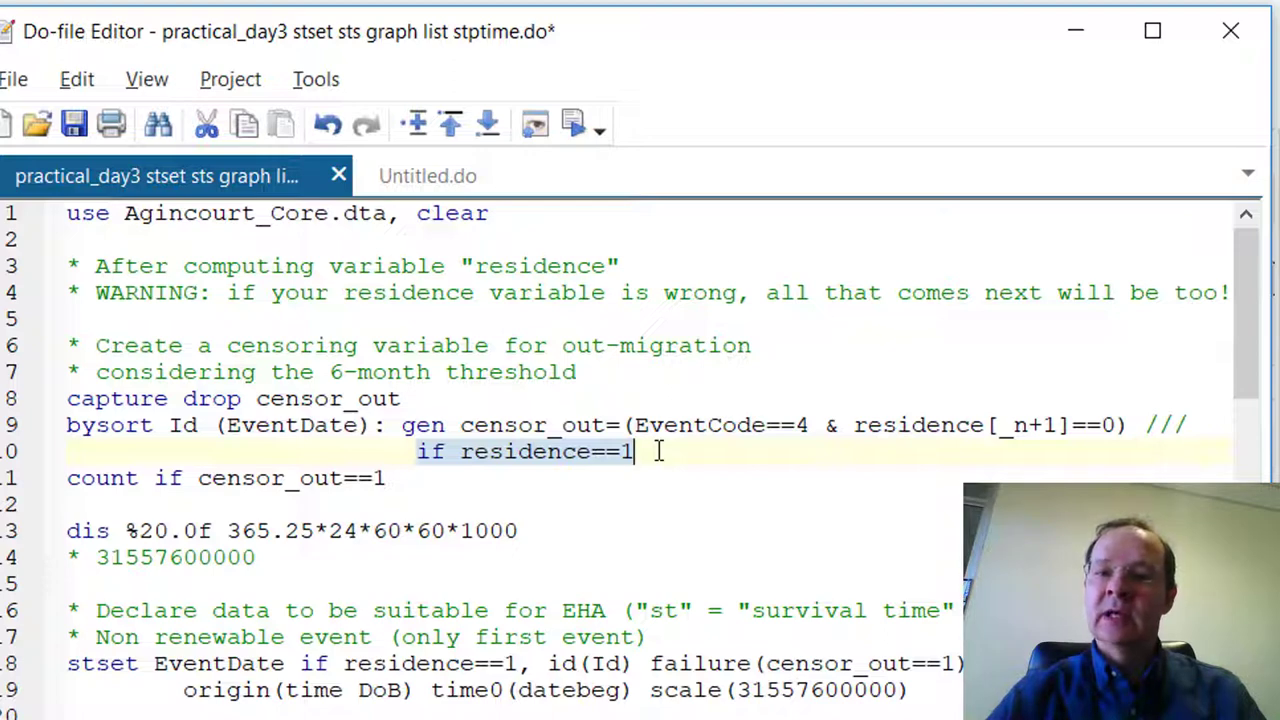
left_click(427, 456)
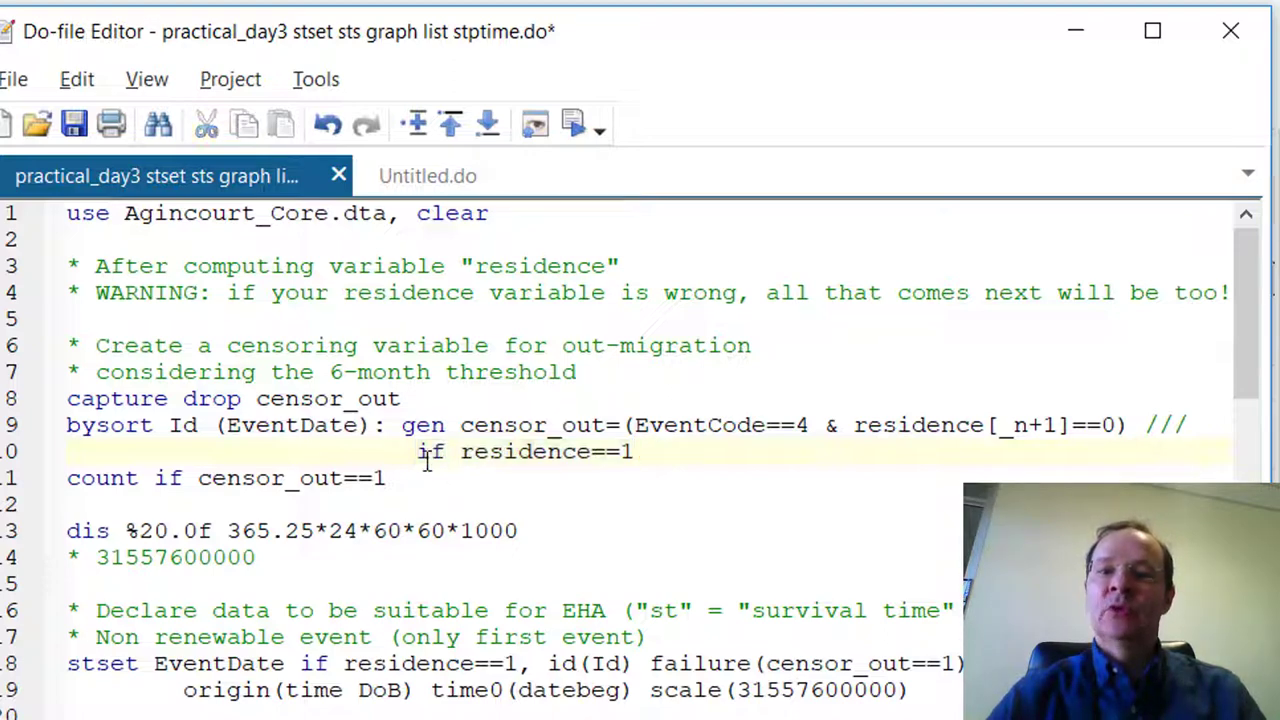
left_click_drag(417, 455, 643, 453)
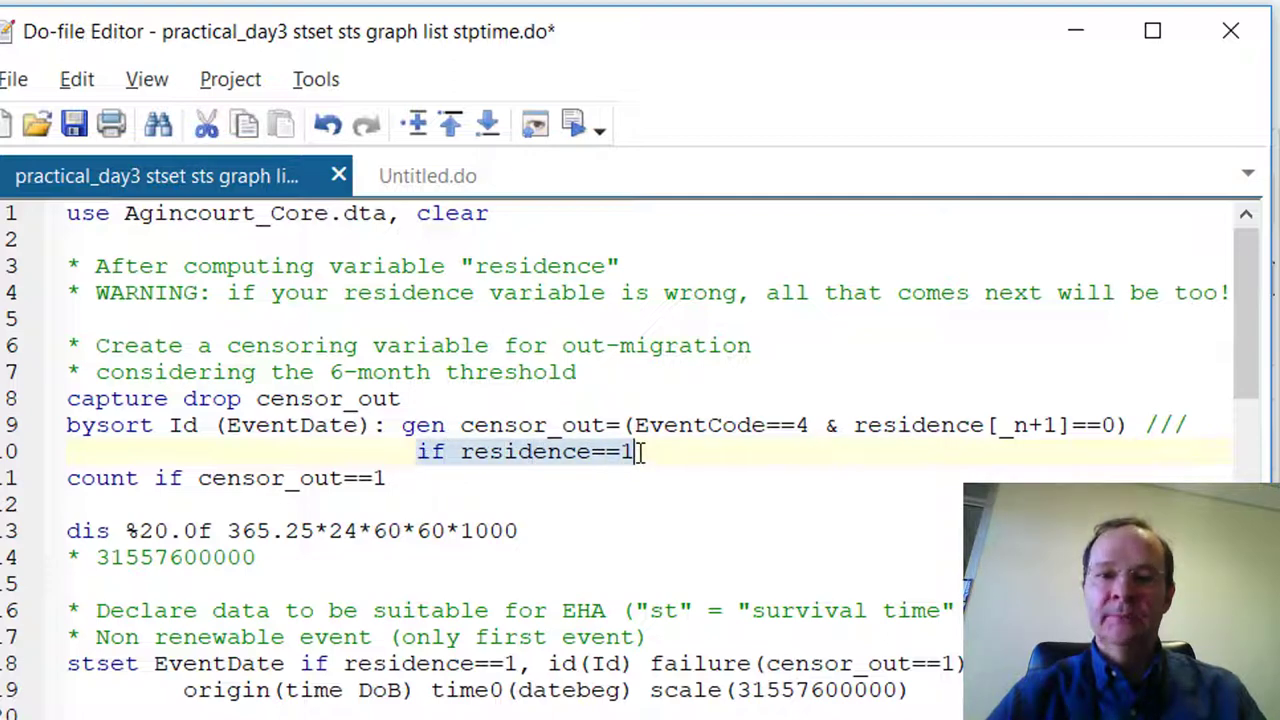
left_click_drag(12, 408, 18, 485)
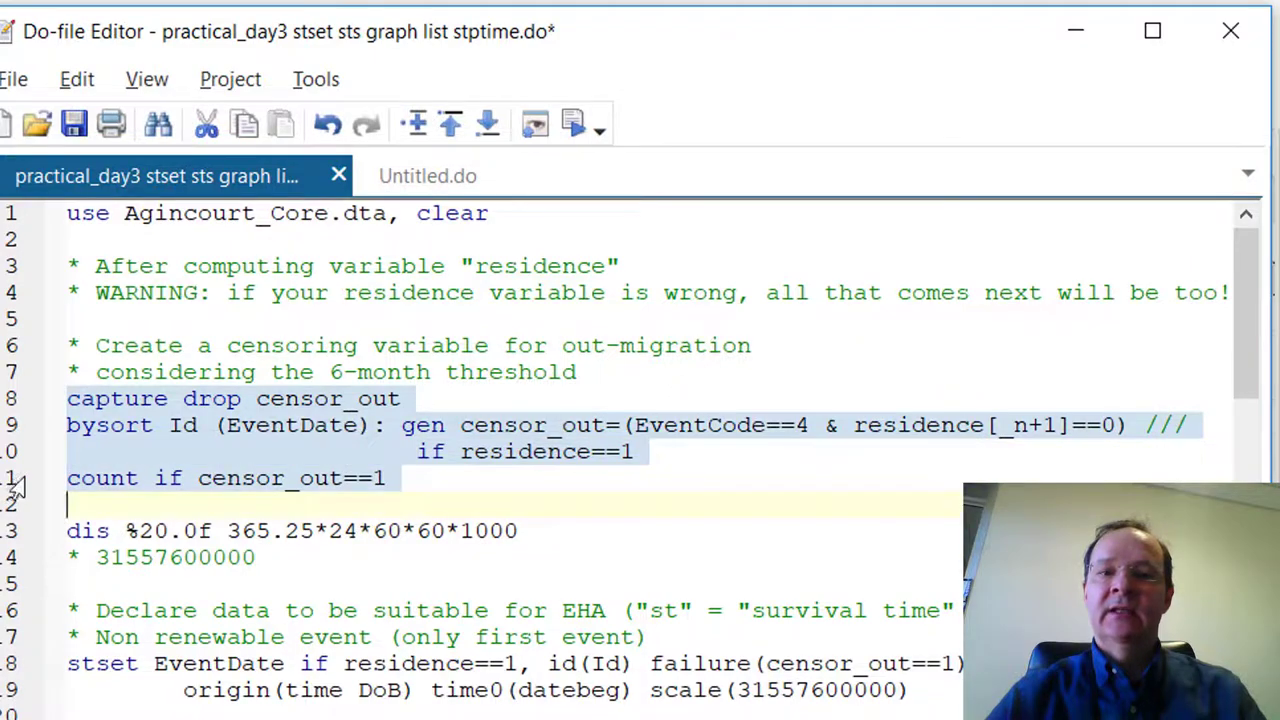
- Run lines 8–11 to create censor_out and check the 120,986 count in Results
left_click(500, 125)
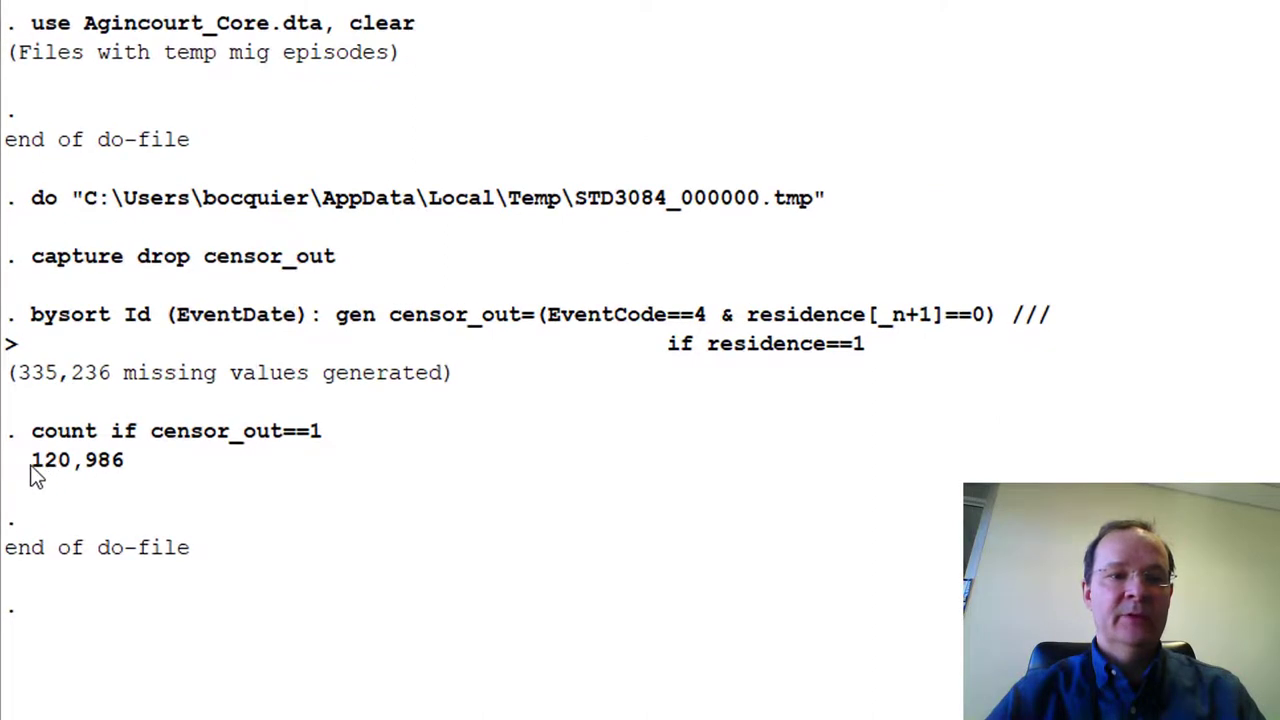
left_click_drag(30, 474, 122, 483)
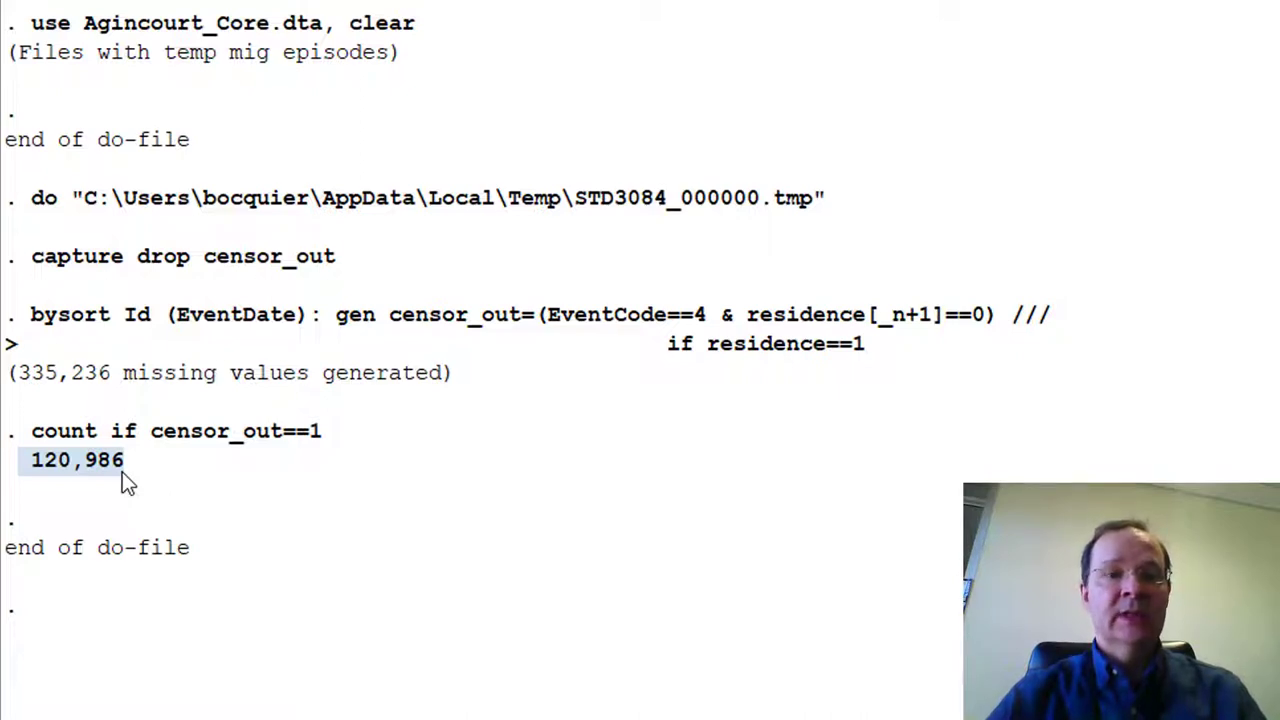
key("alt+Tab")
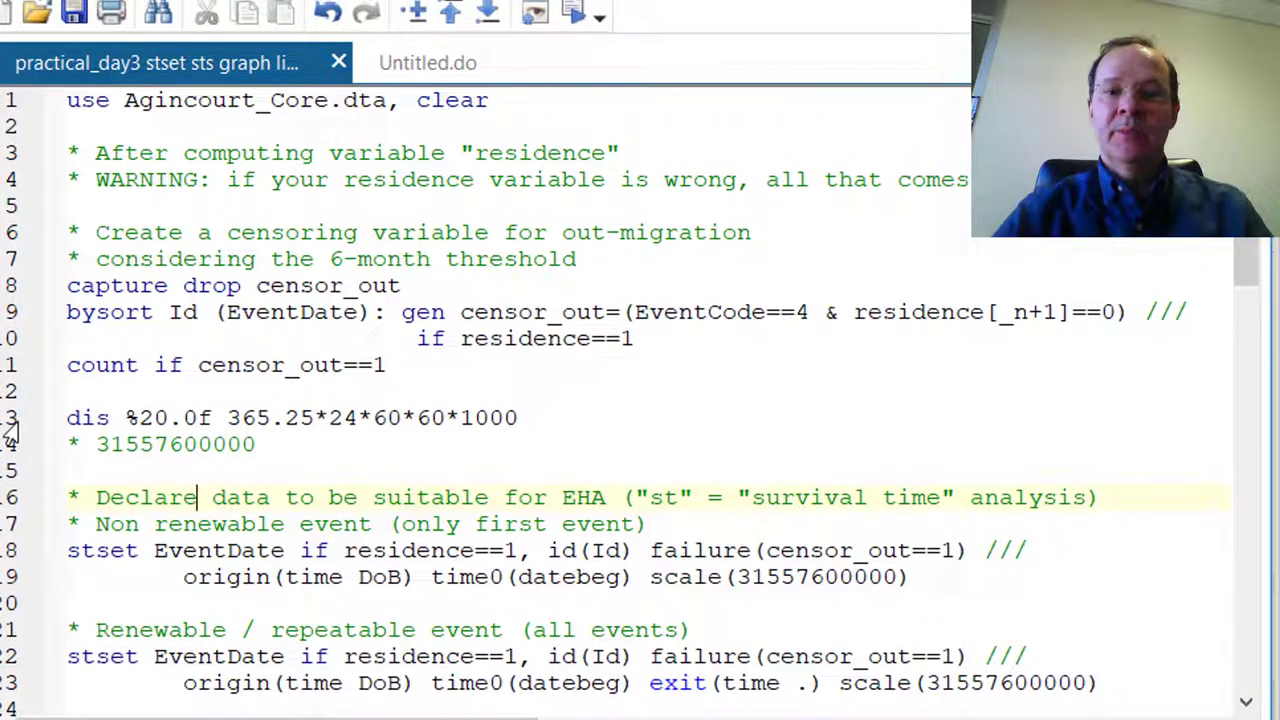
left_click_drag(10, 432, 12, 446)
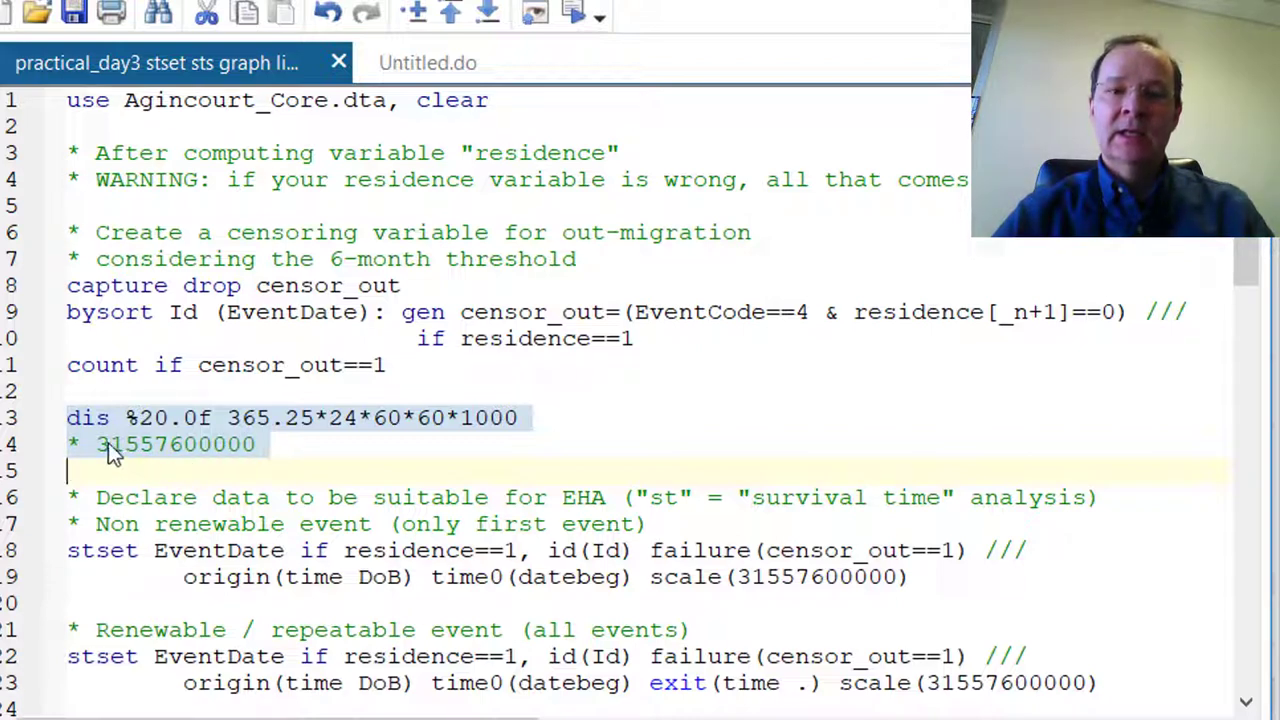
left_click(227, 444)
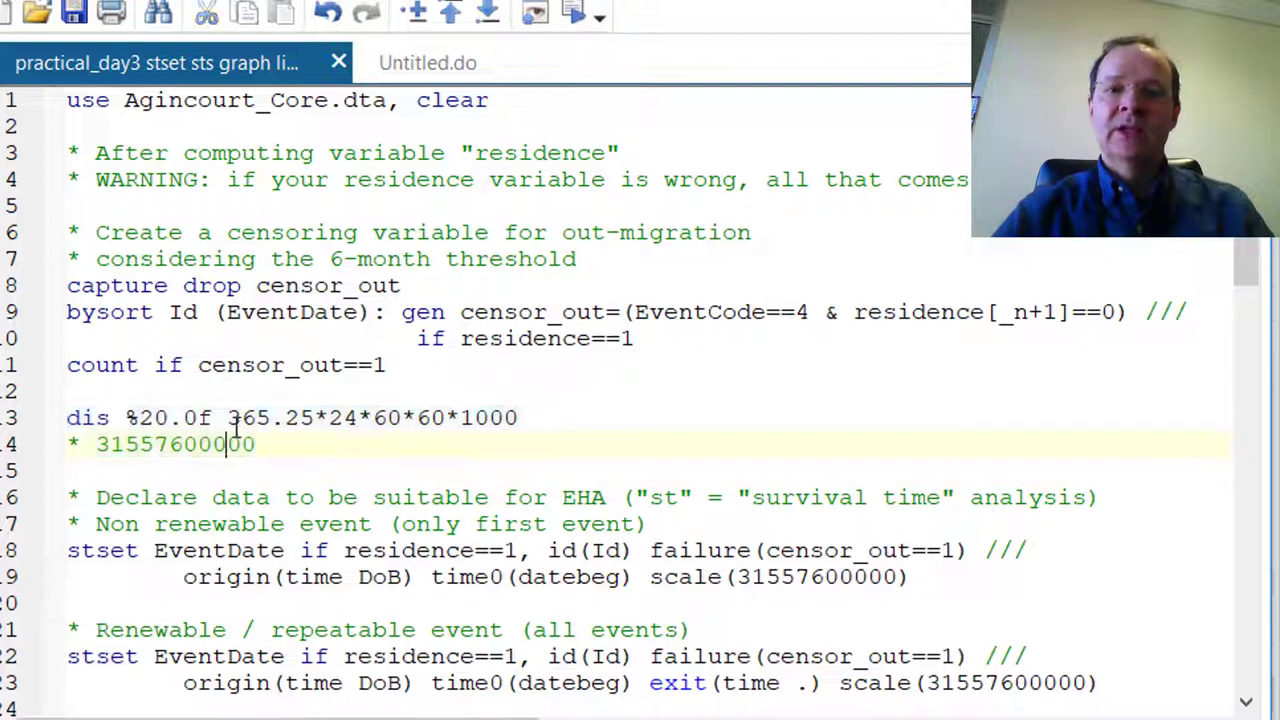
left_click_drag(229, 420, 316, 418)
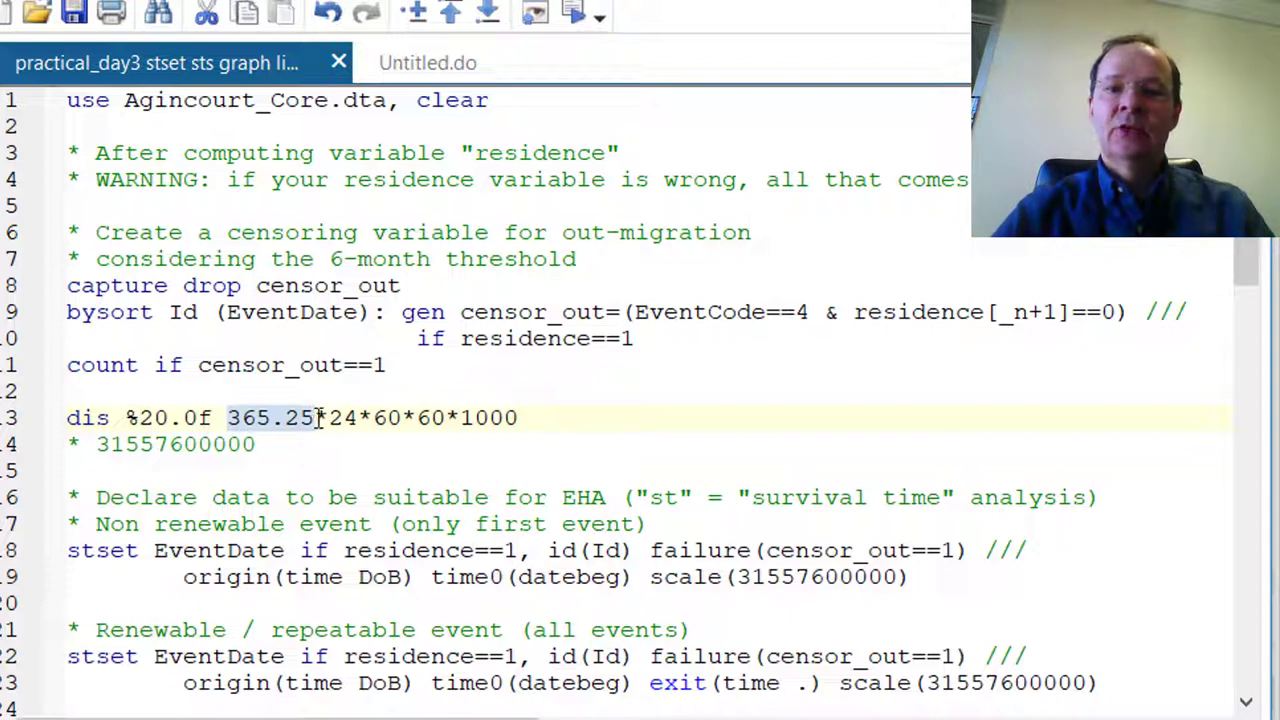
left_click_drag(327, 420, 522, 417)
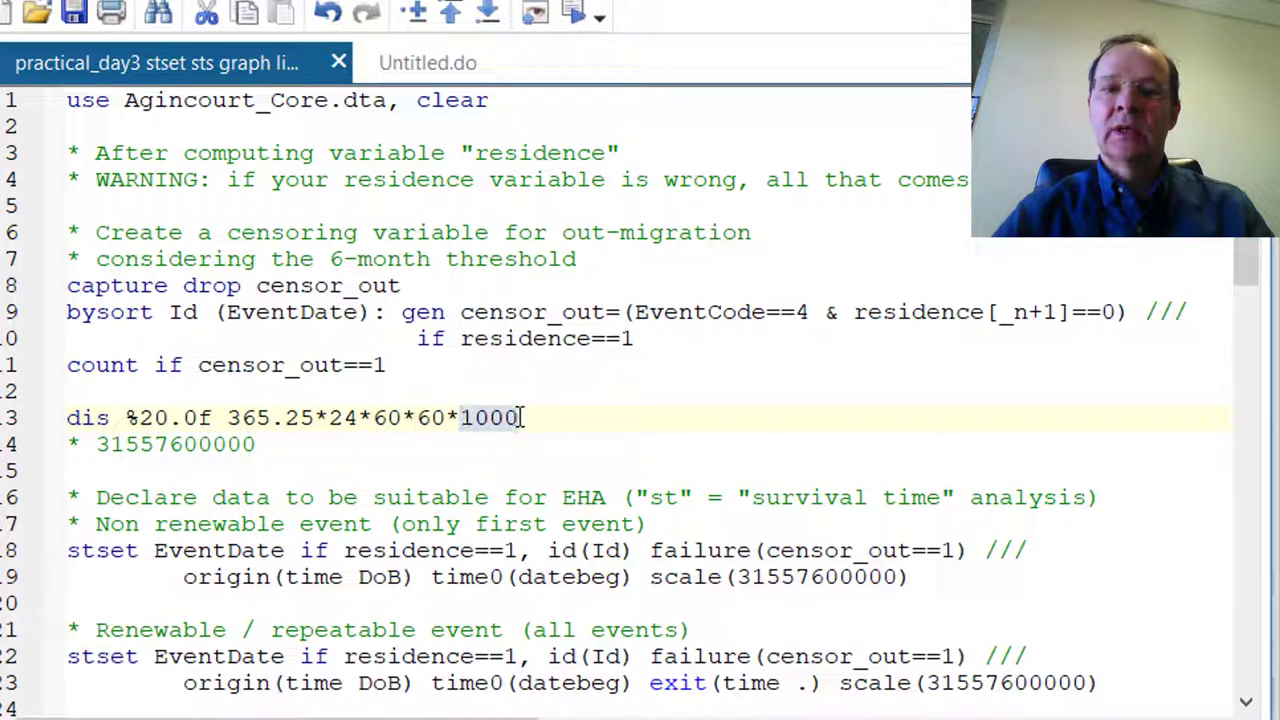
left_click(417, 468)
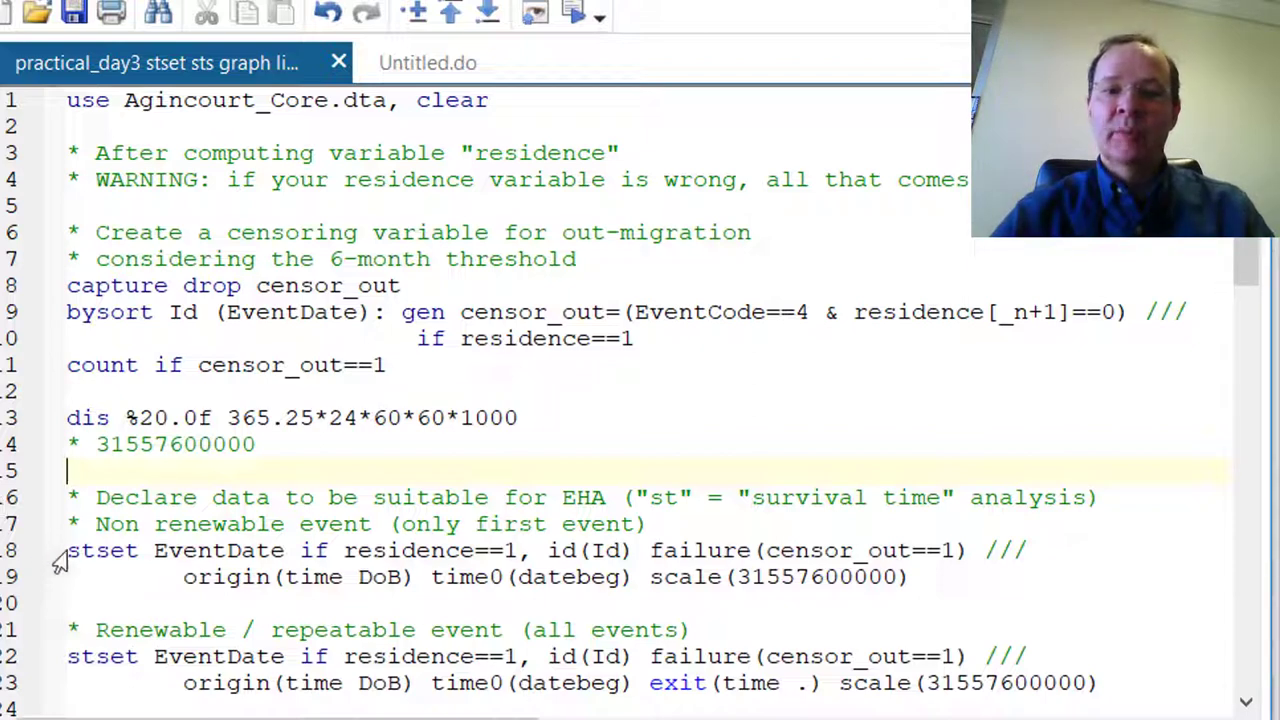
left_click_drag(68, 550, 128, 550)
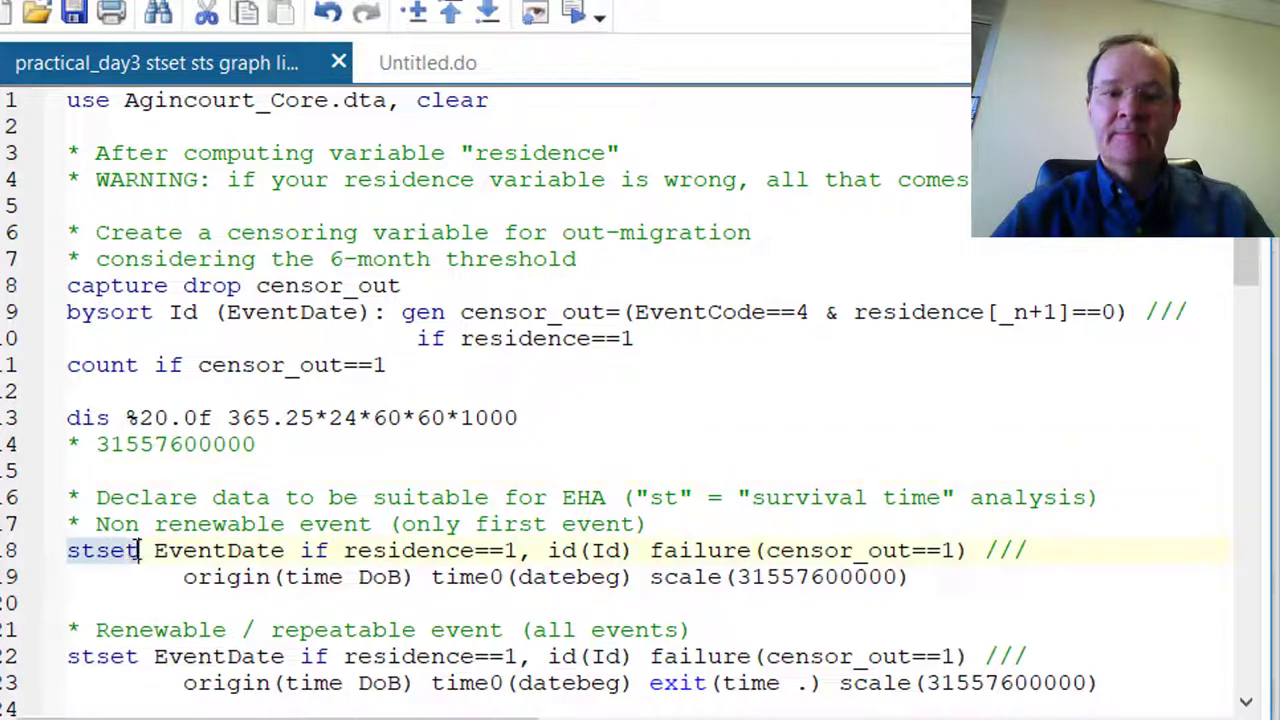
left_click(3, 530)
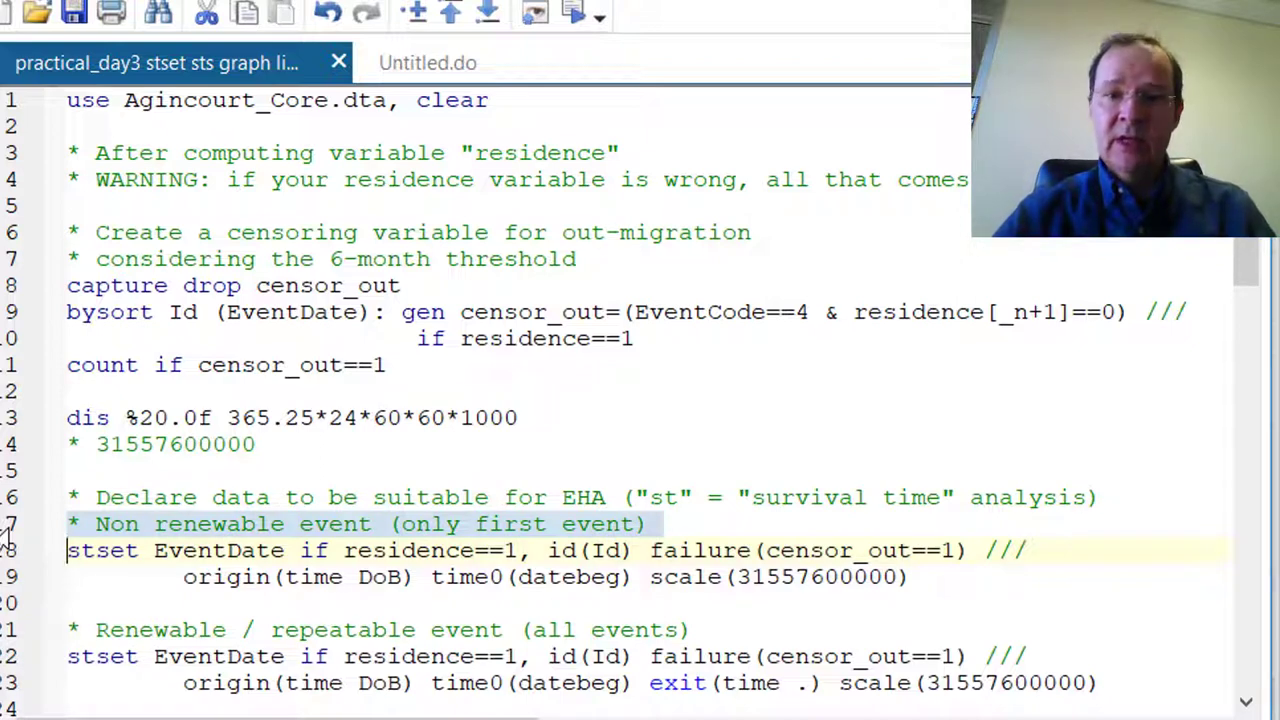
left_click(8, 556)
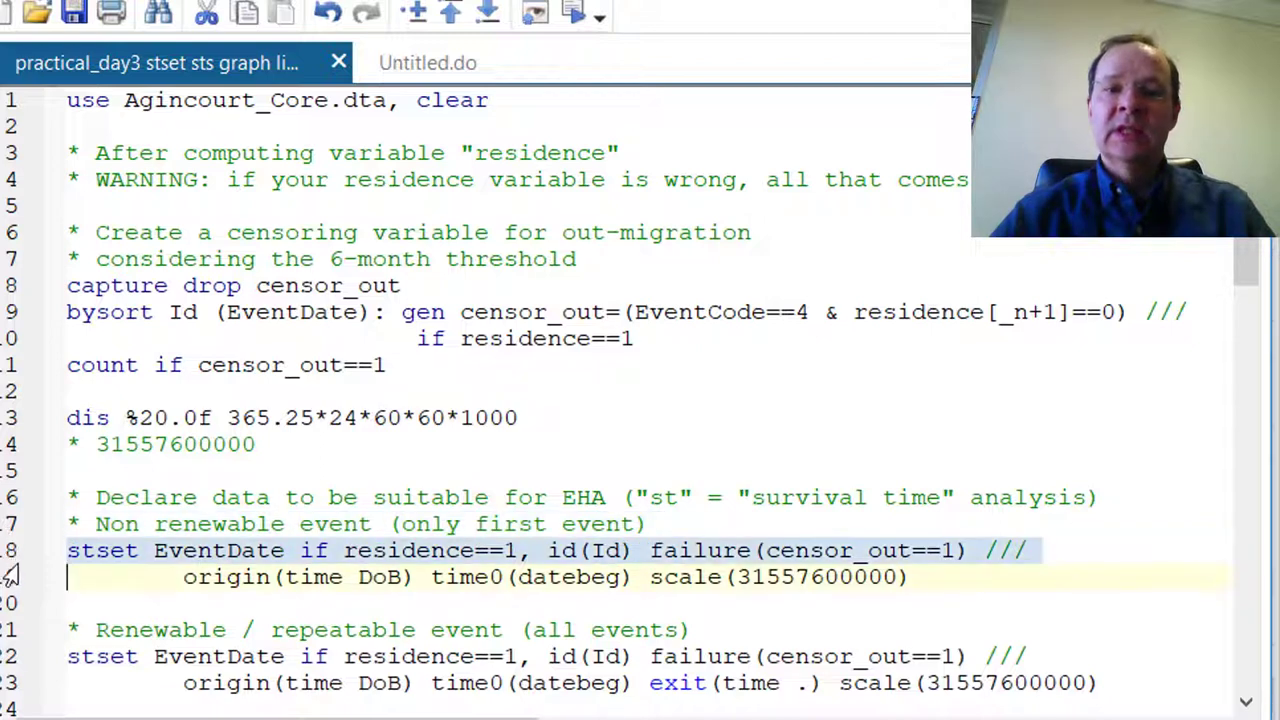
left_click_drag(8, 575, 10, 578)
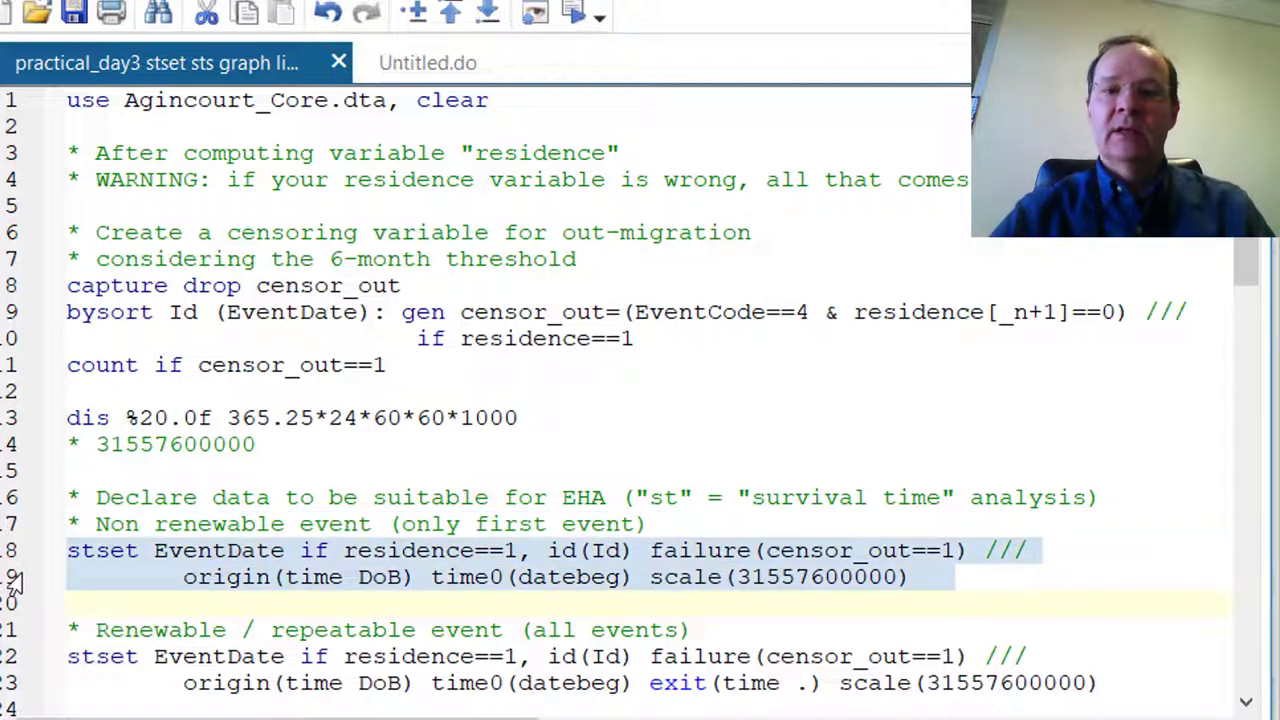
left_click(145, 552)
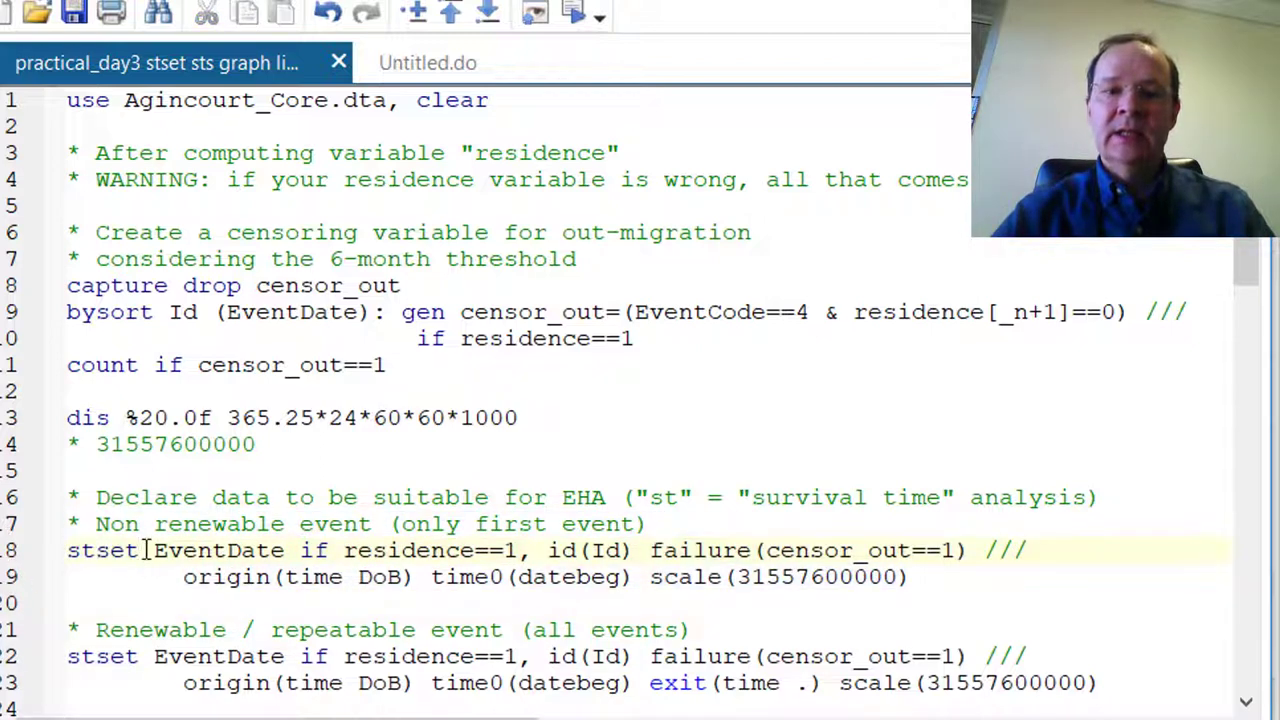
left_click_drag(150, 550, 520, 565)
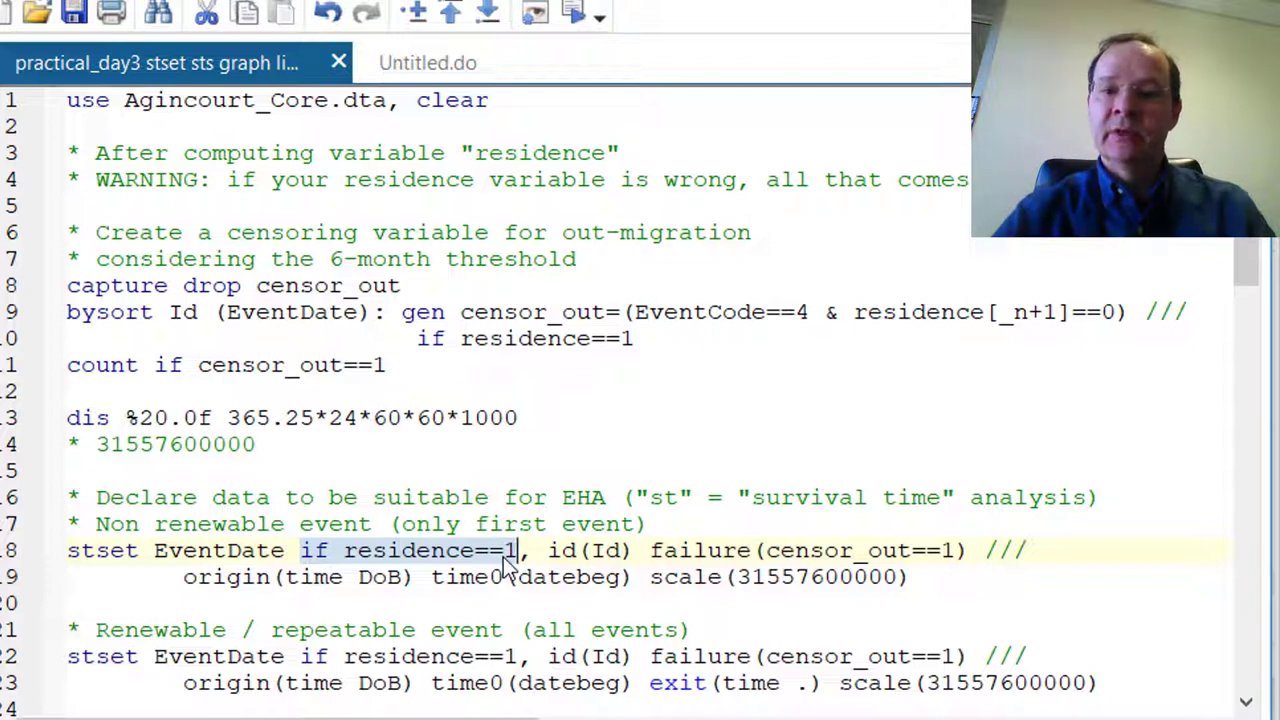
left_click(533, 550)
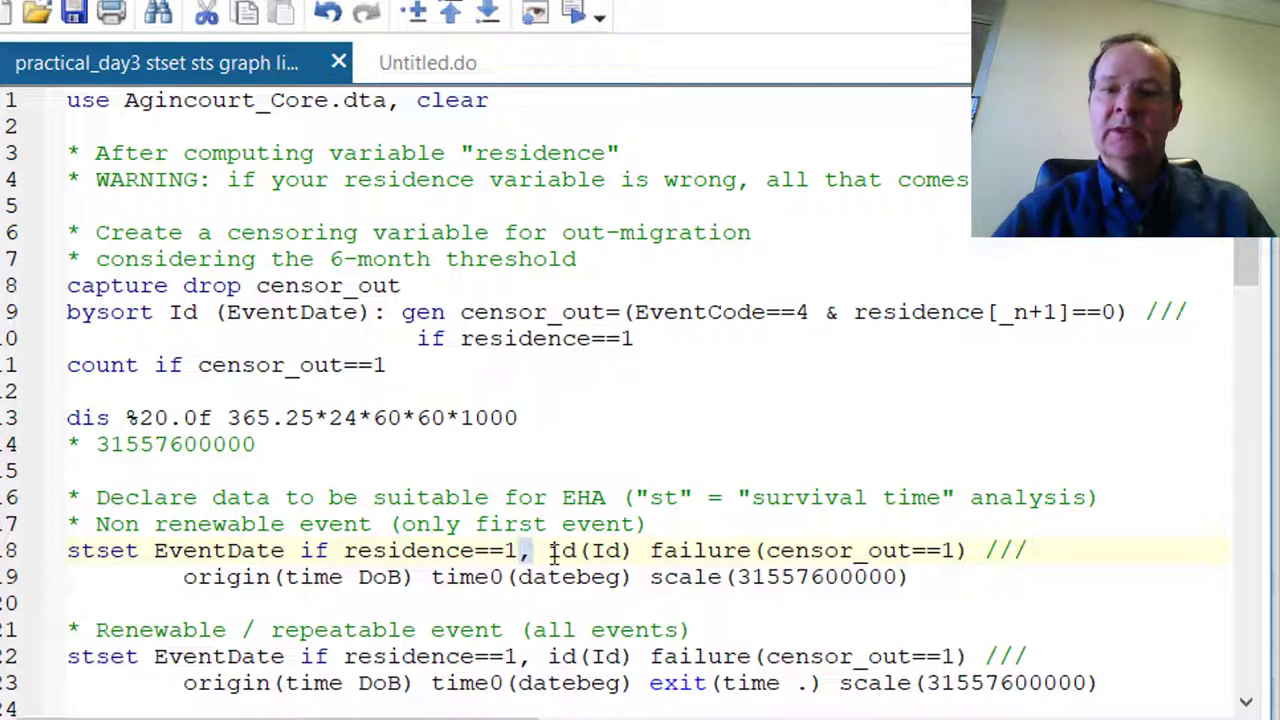
left_click_drag(549, 550, 646, 550)
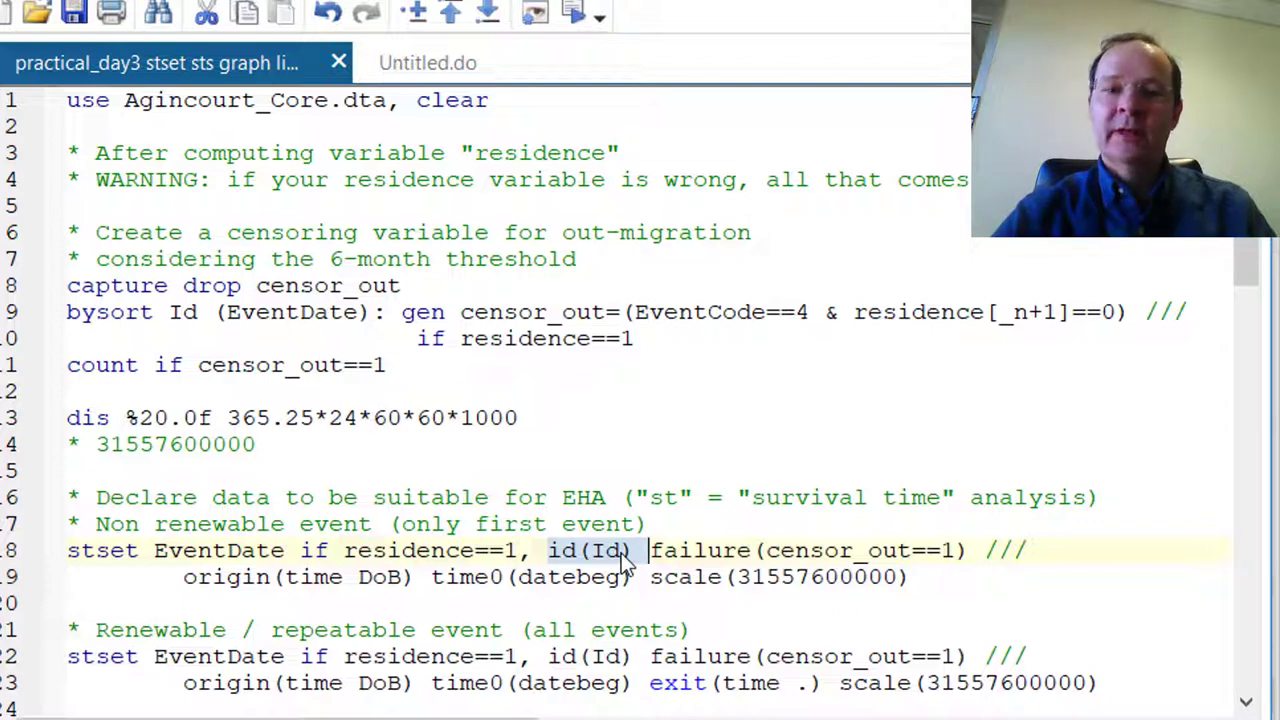
left_click_drag(650, 552, 983, 555)
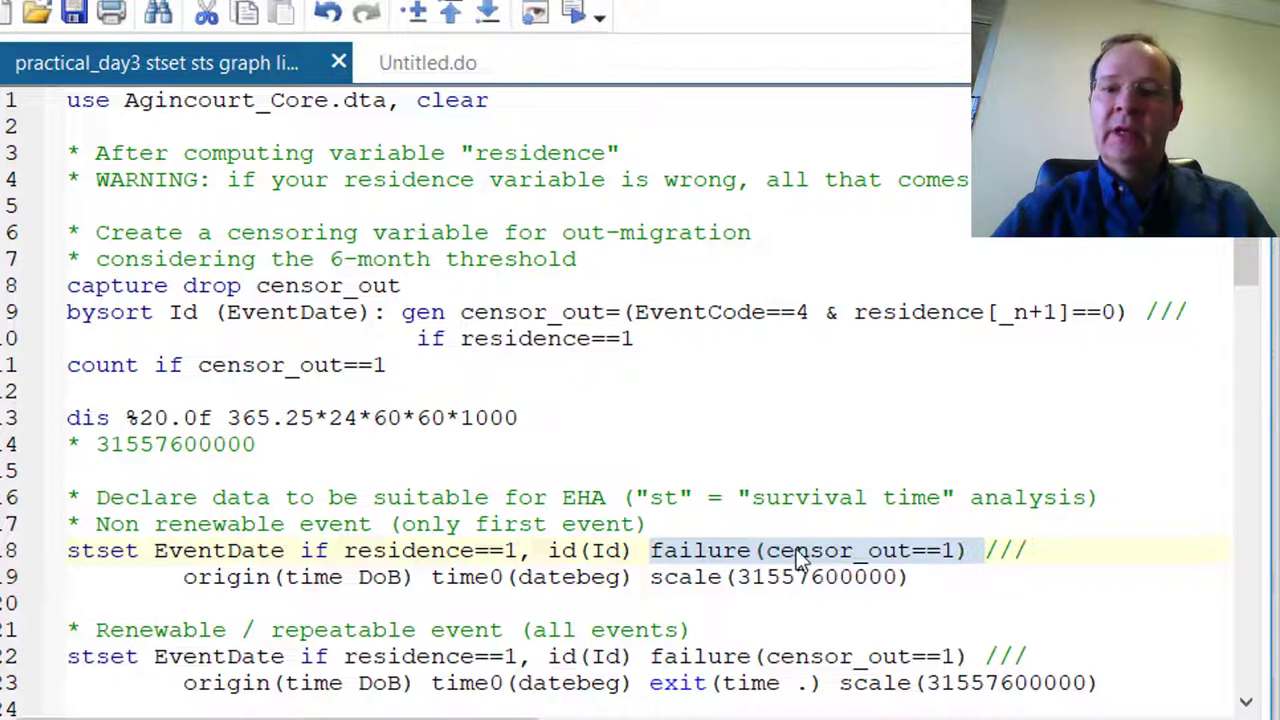
left_click(760, 551)
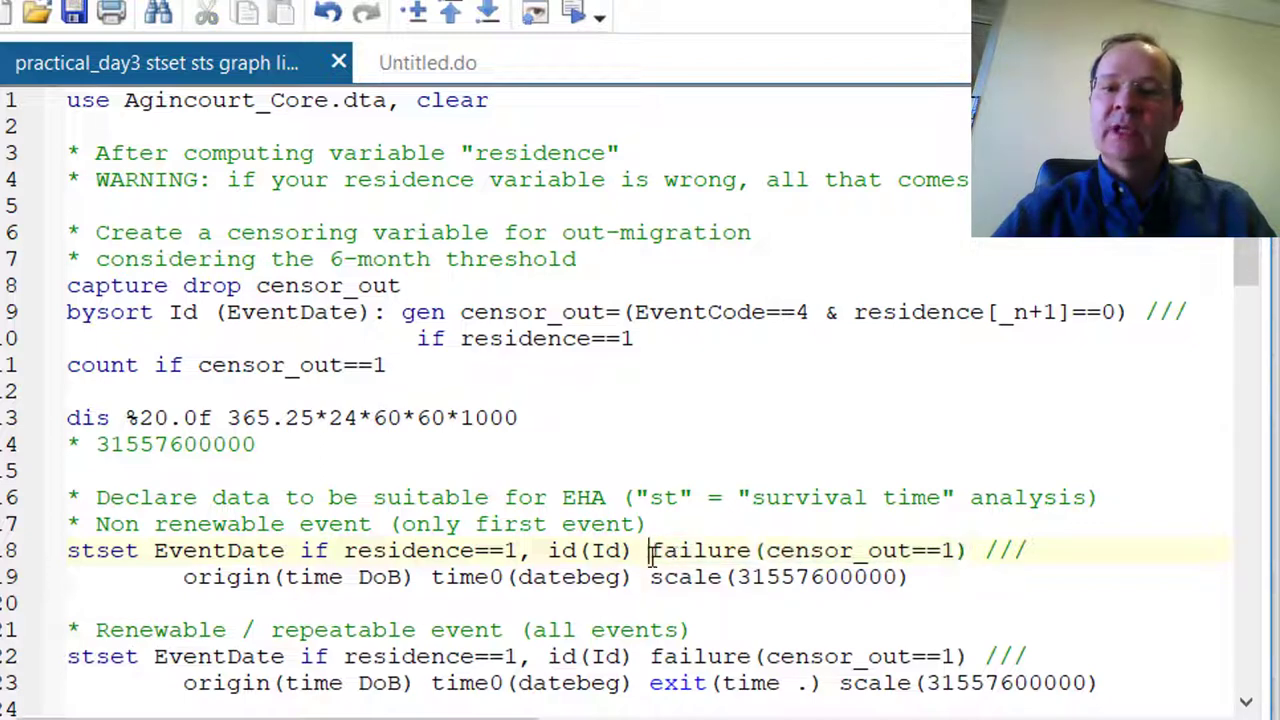
left_click_drag(650, 551, 752, 551)
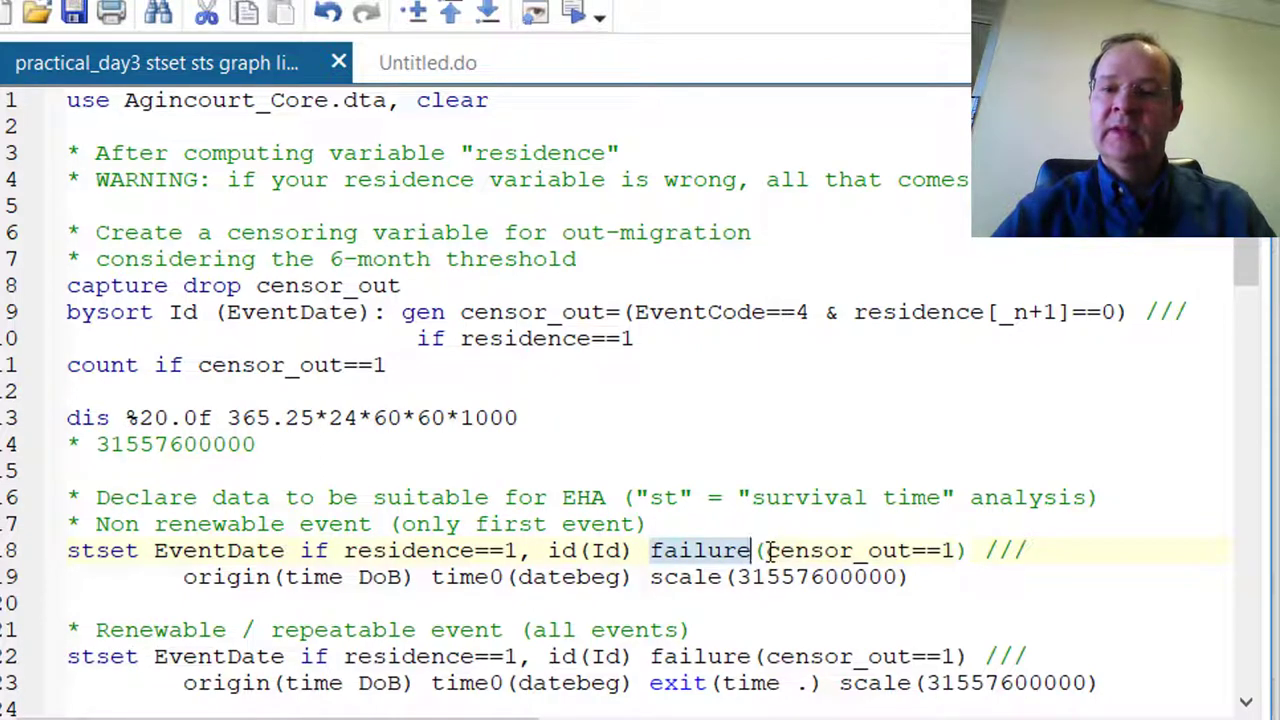
left_click_drag(762, 551, 943, 552)
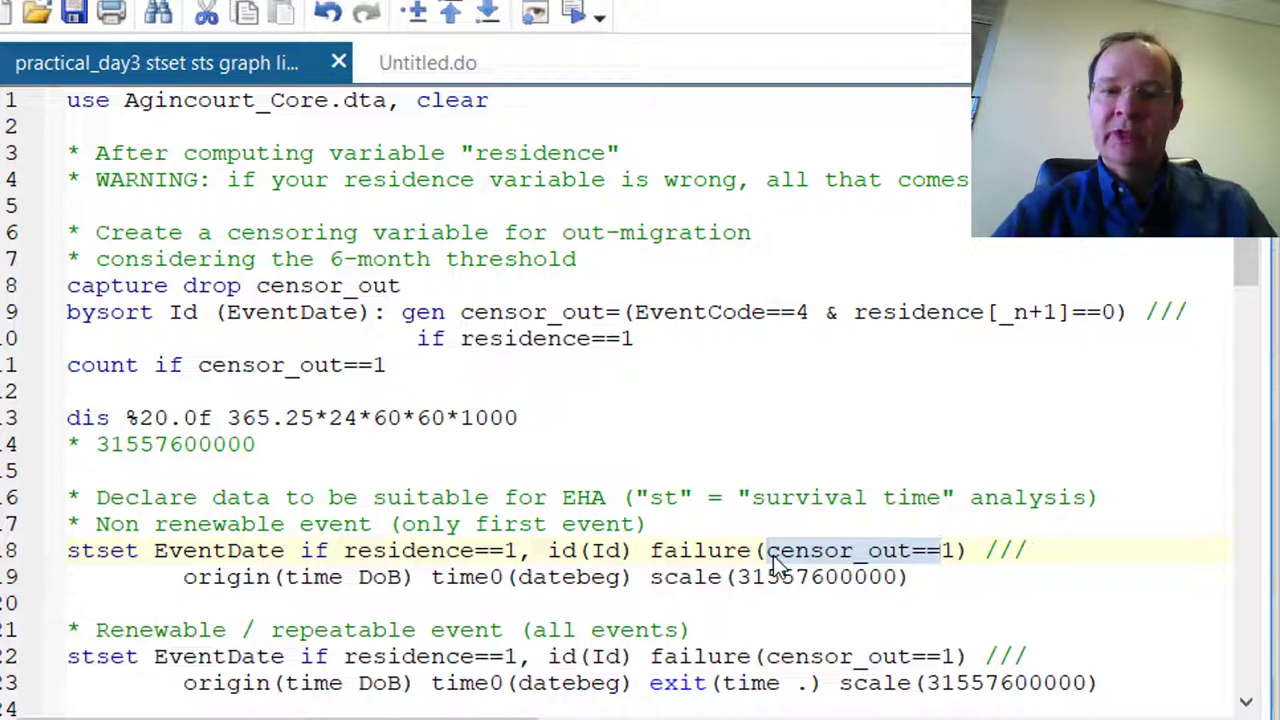
left_click_drag(186, 577, 430, 574)
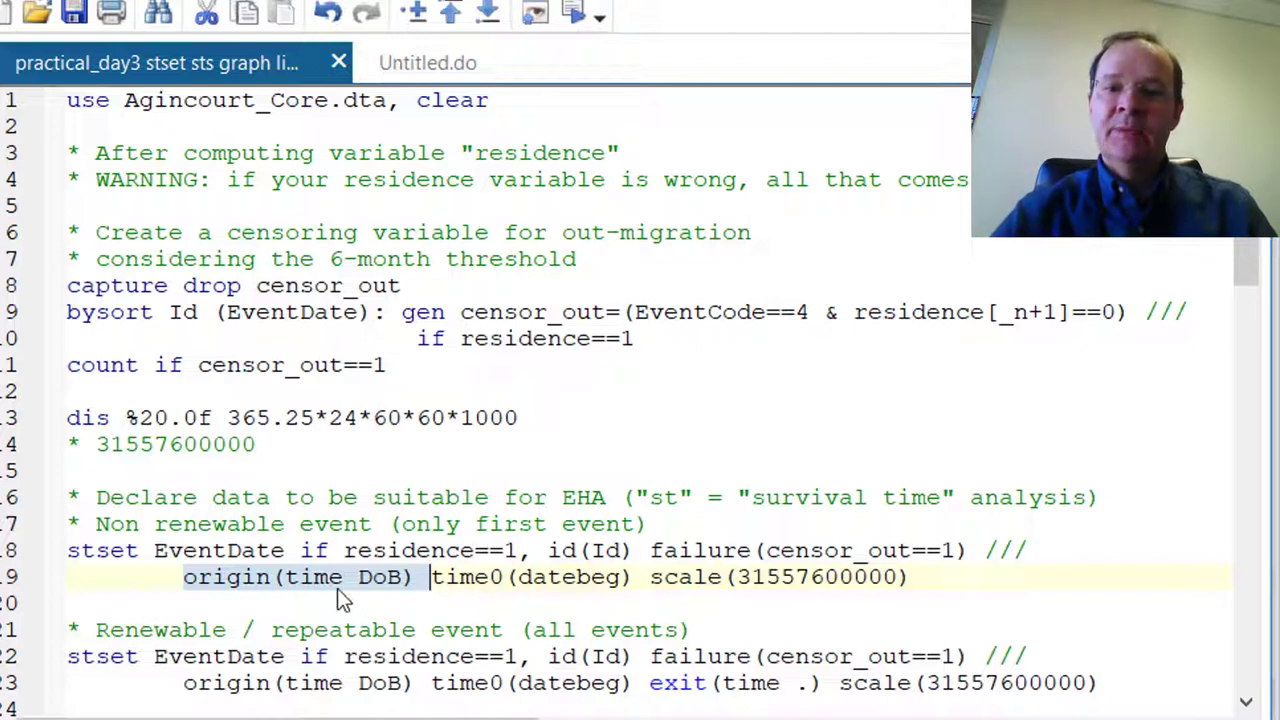
left_click(366, 578)
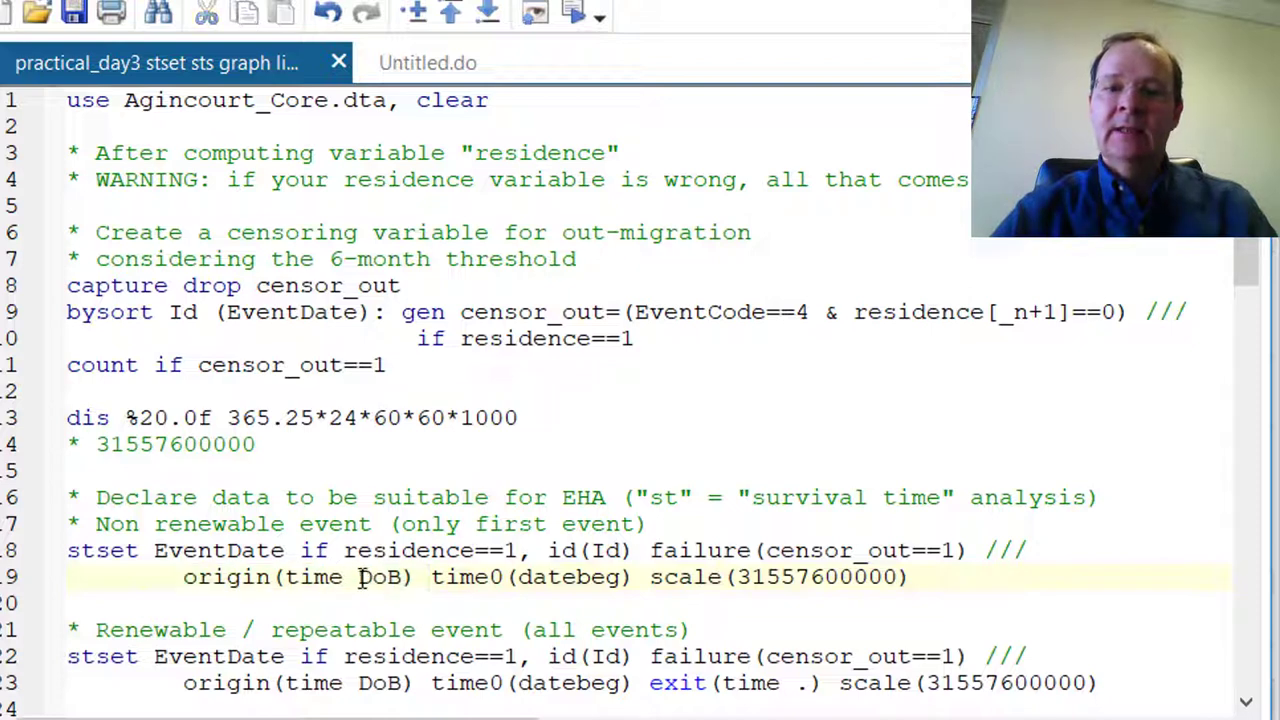
left_click_drag(366, 578, 406, 578)
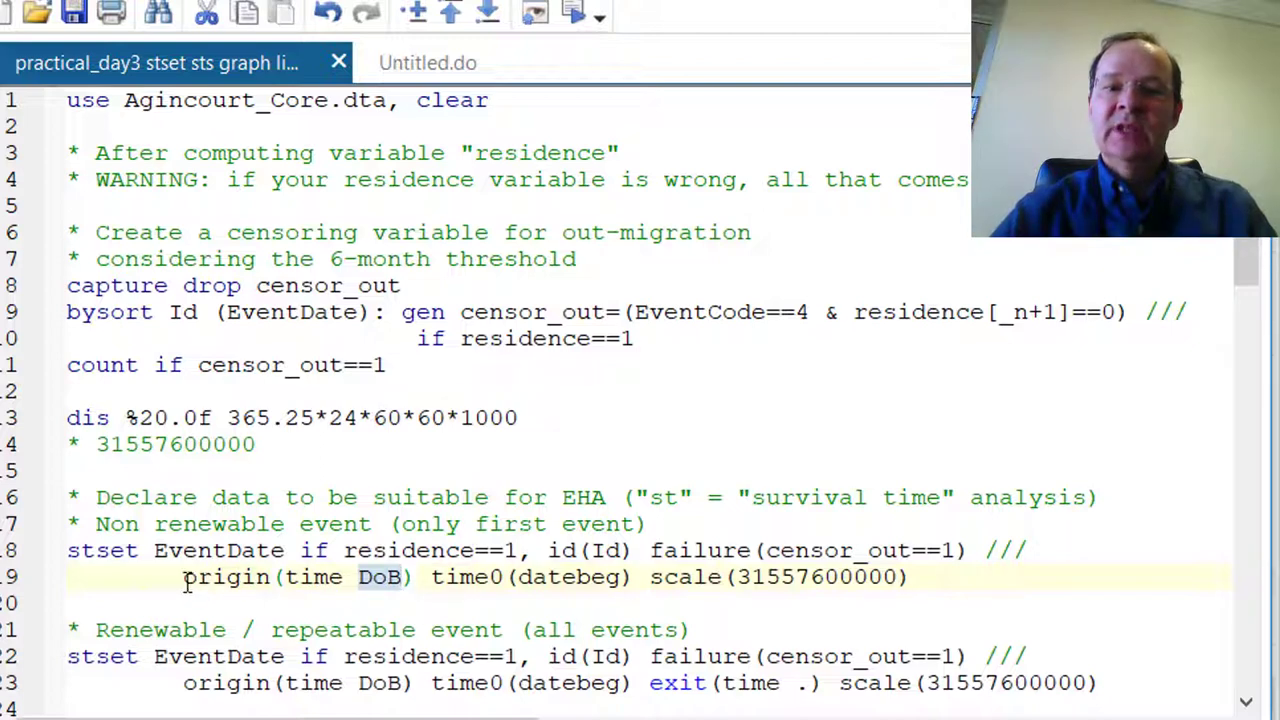
left_click_drag(185, 578, 427, 578)
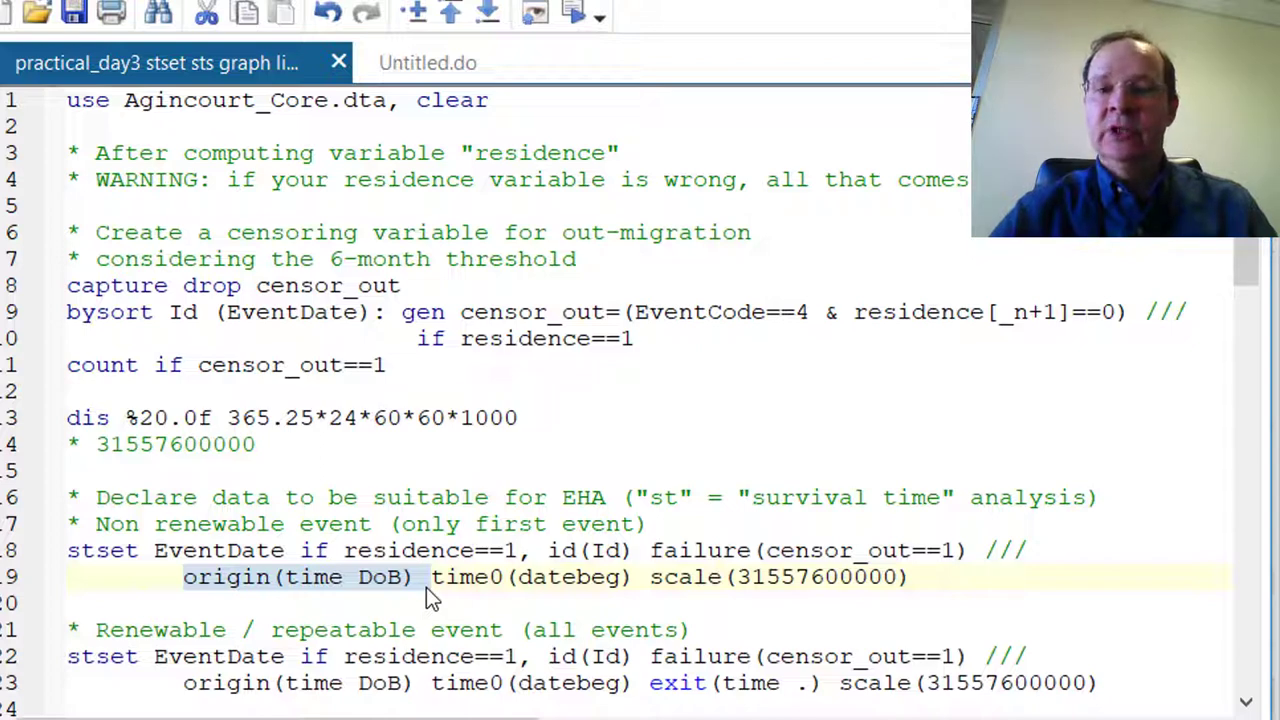
left_click_drag(651, 577, 930, 587)
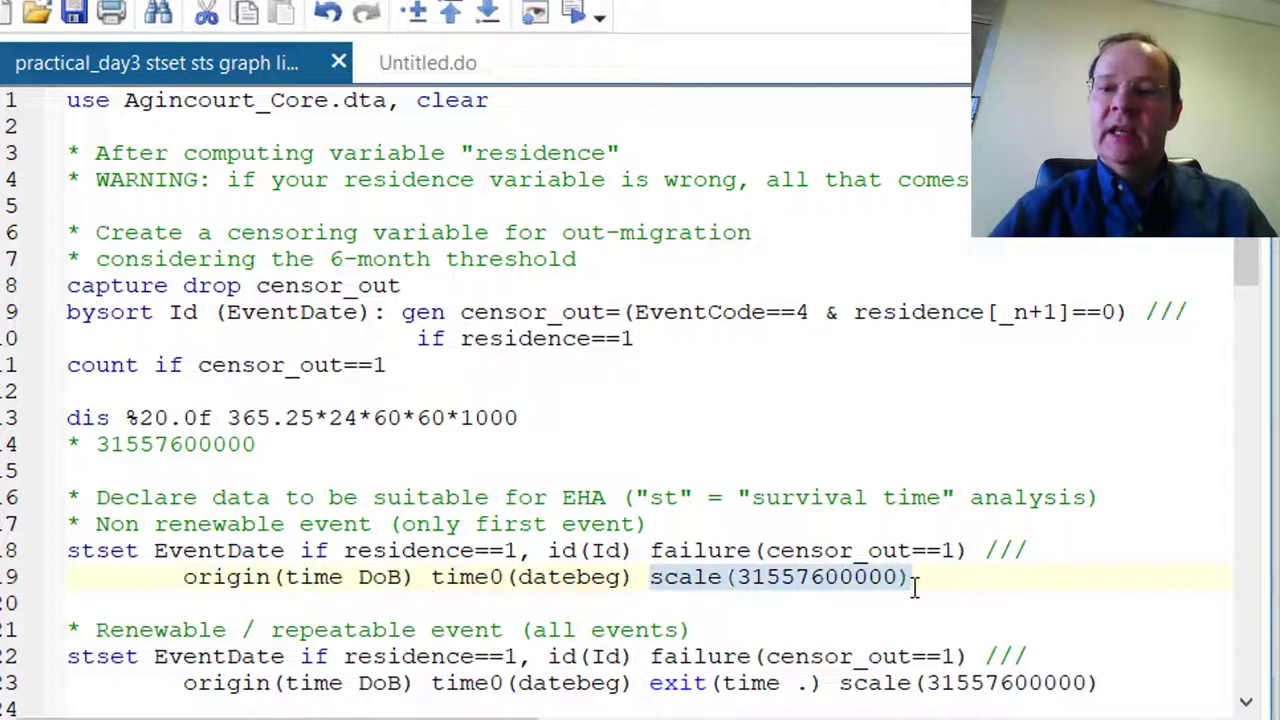
left_click(744, 580)
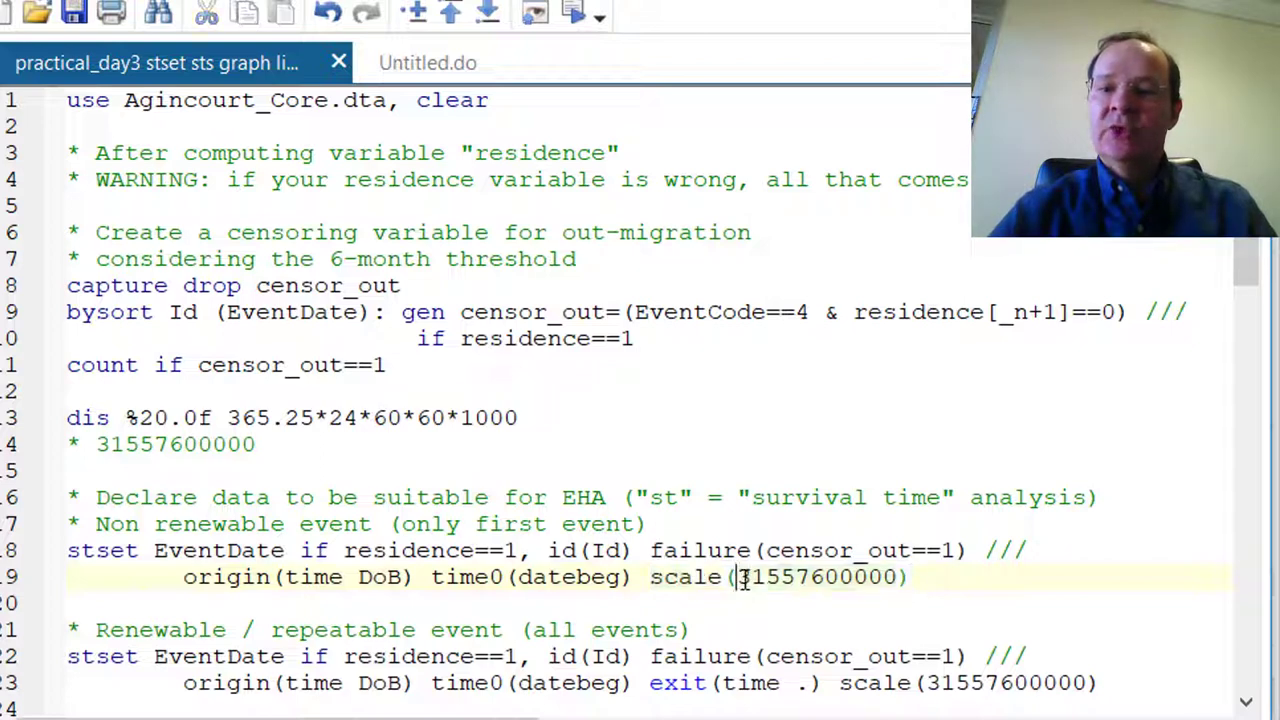
left_click_drag(742, 580, 898, 580)
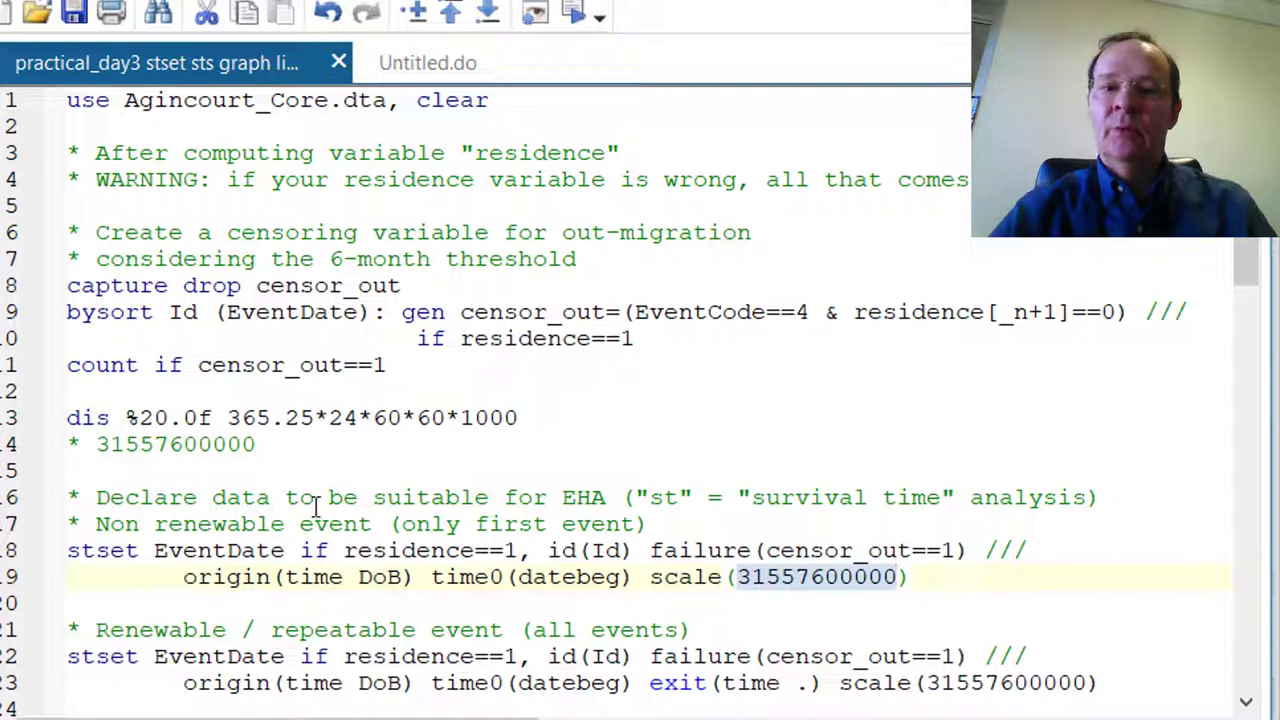
left_click_drag(97, 444, 265, 448)
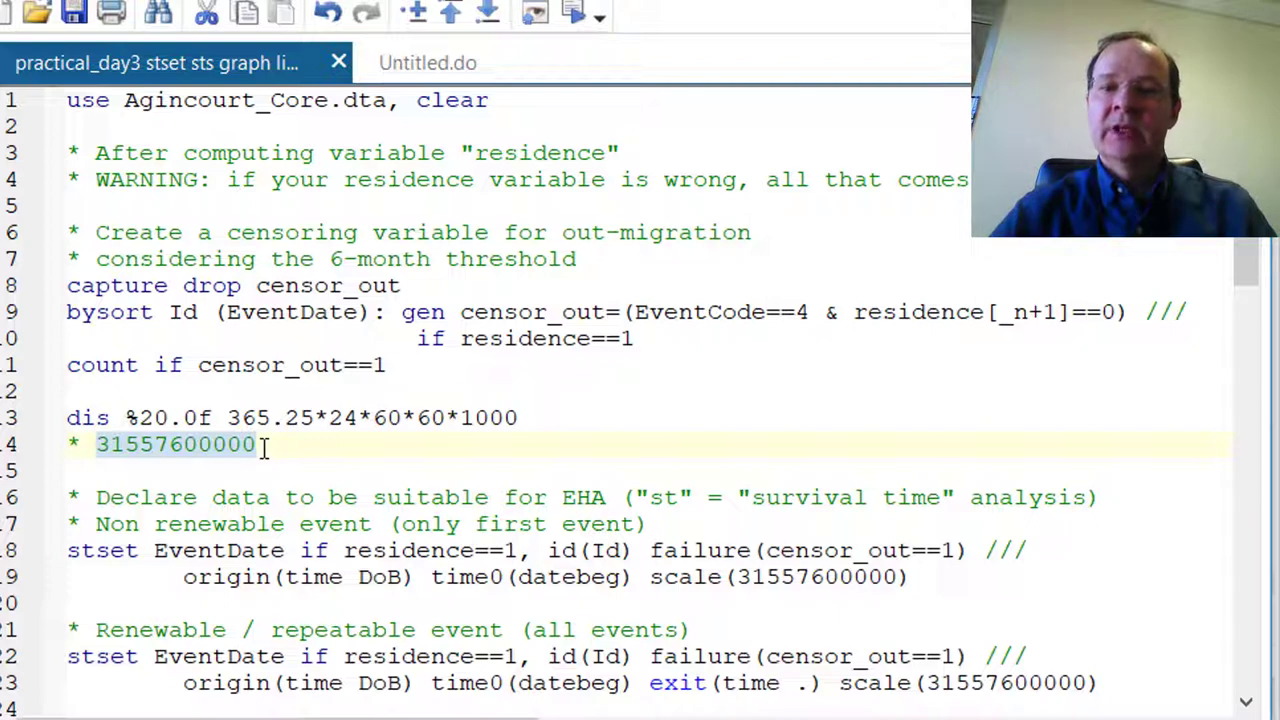
left_click_drag(651, 577, 912, 592)
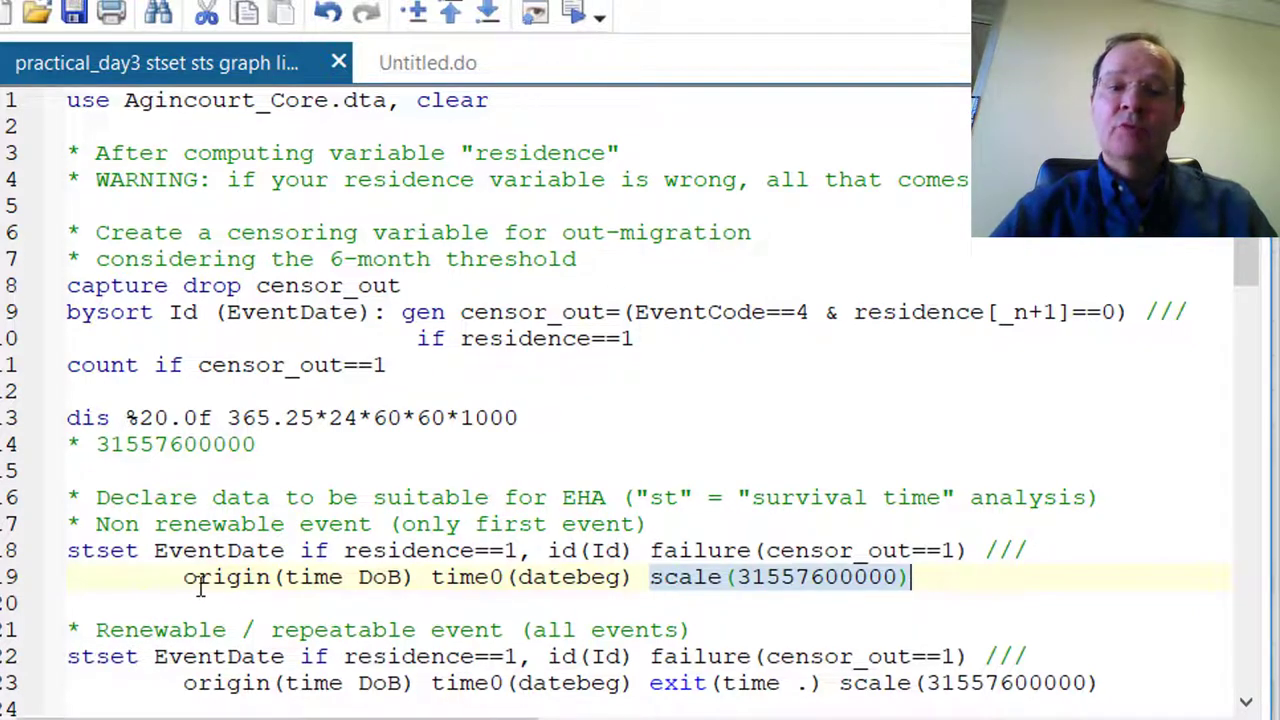
left_click_drag(186, 579, 418, 577)
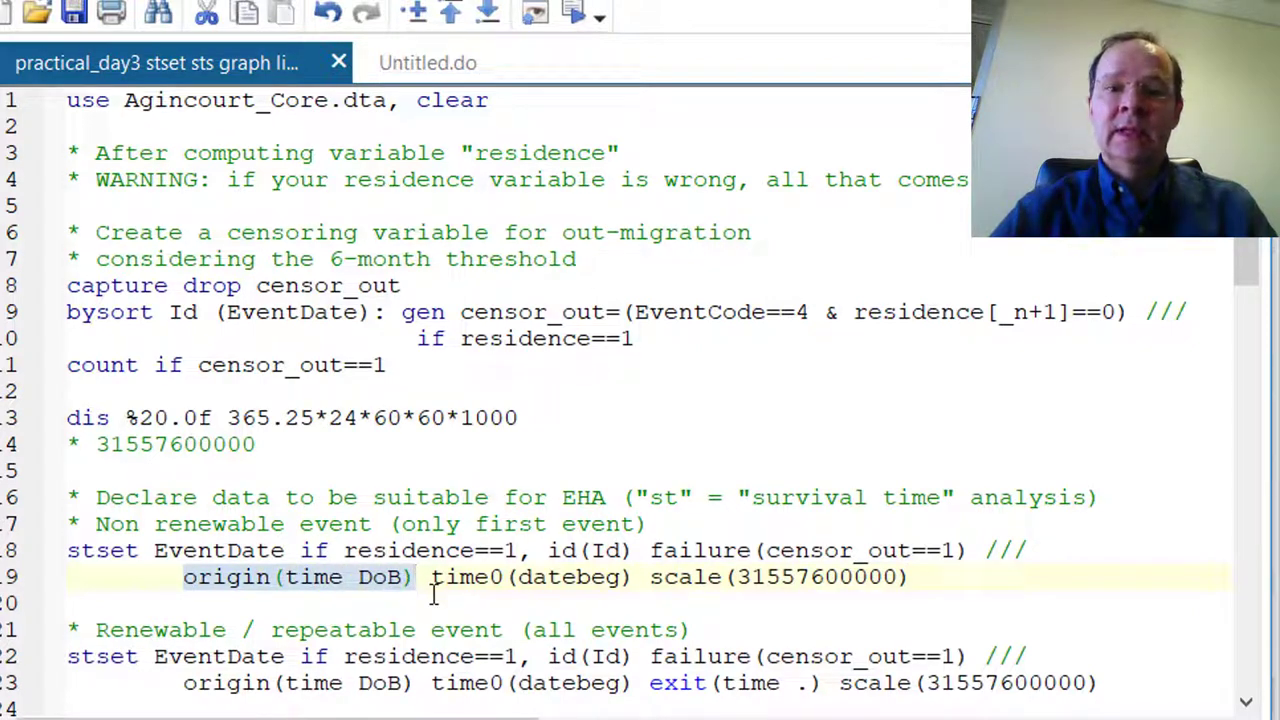
left_click_drag(431, 580, 646, 578)
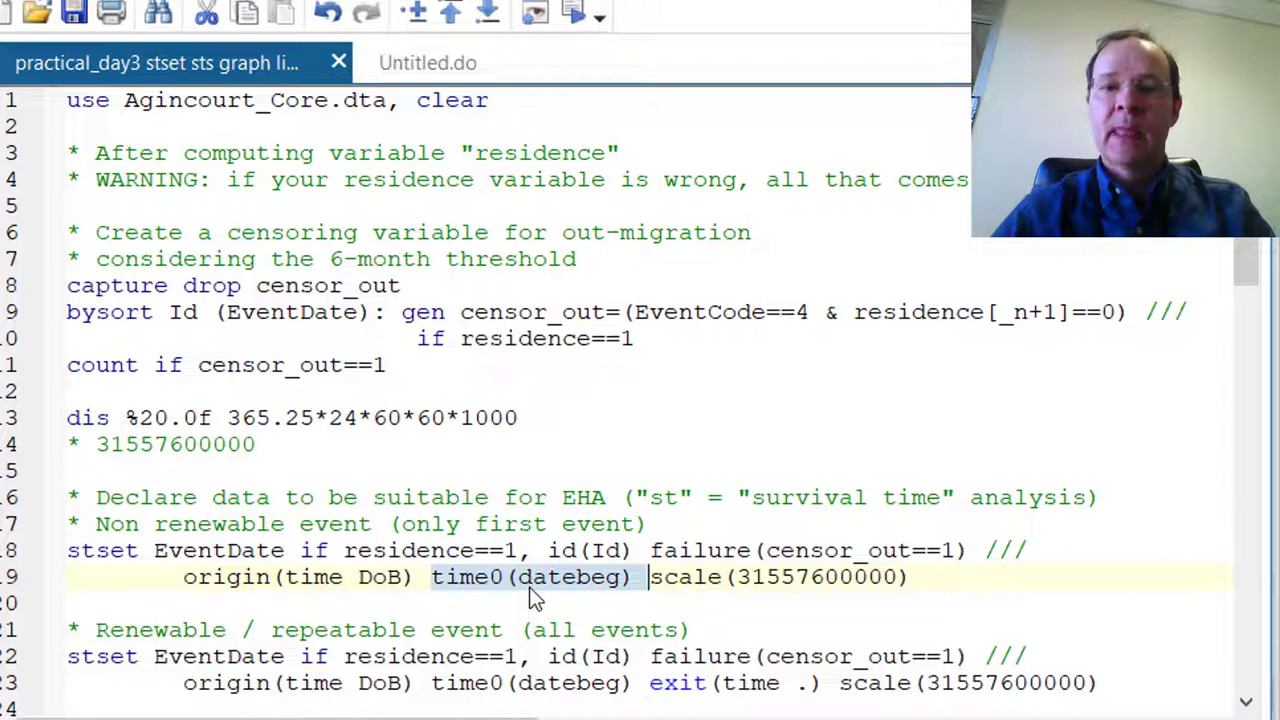
left_click(432, 578)
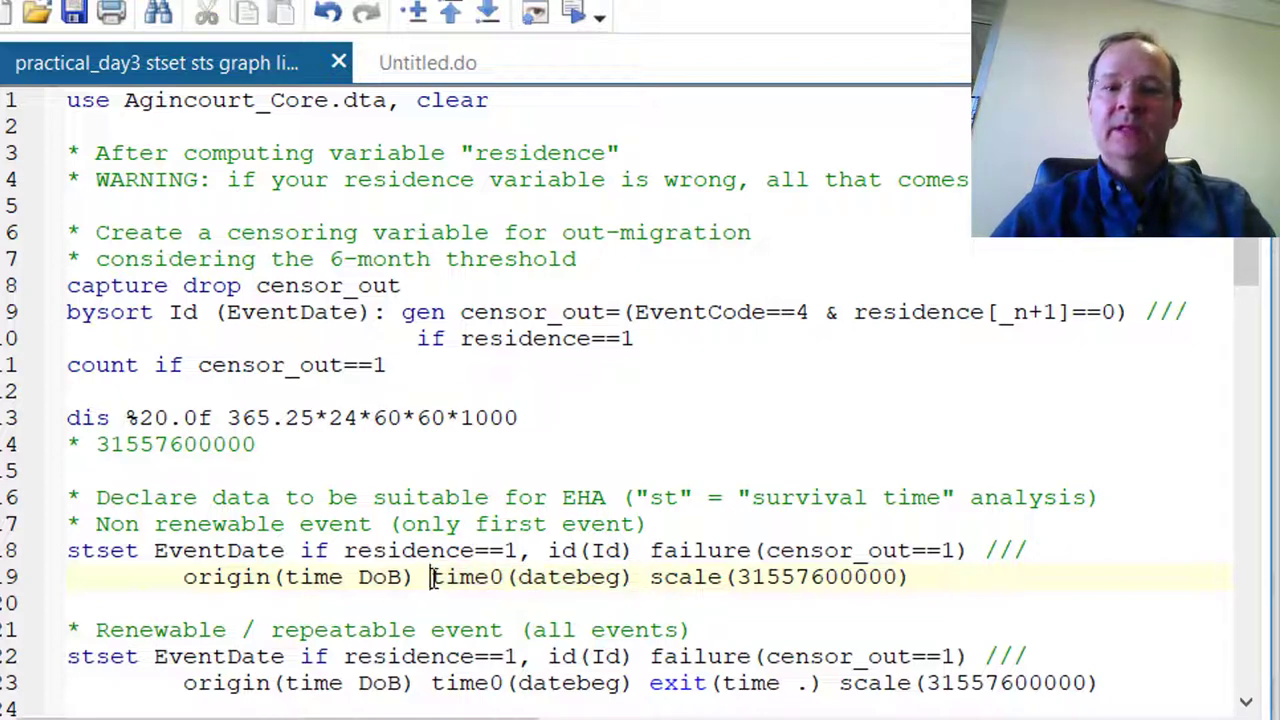
left_click_drag(432, 578, 505, 577)
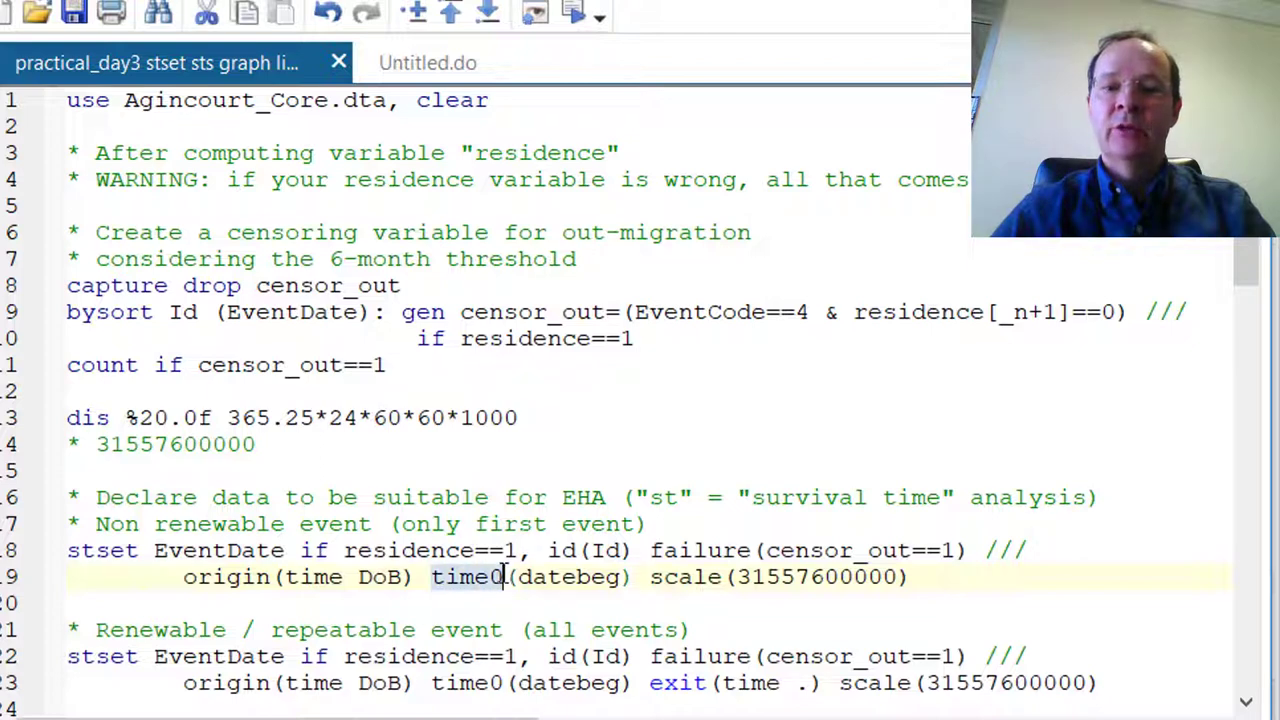
left_click(432, 585)
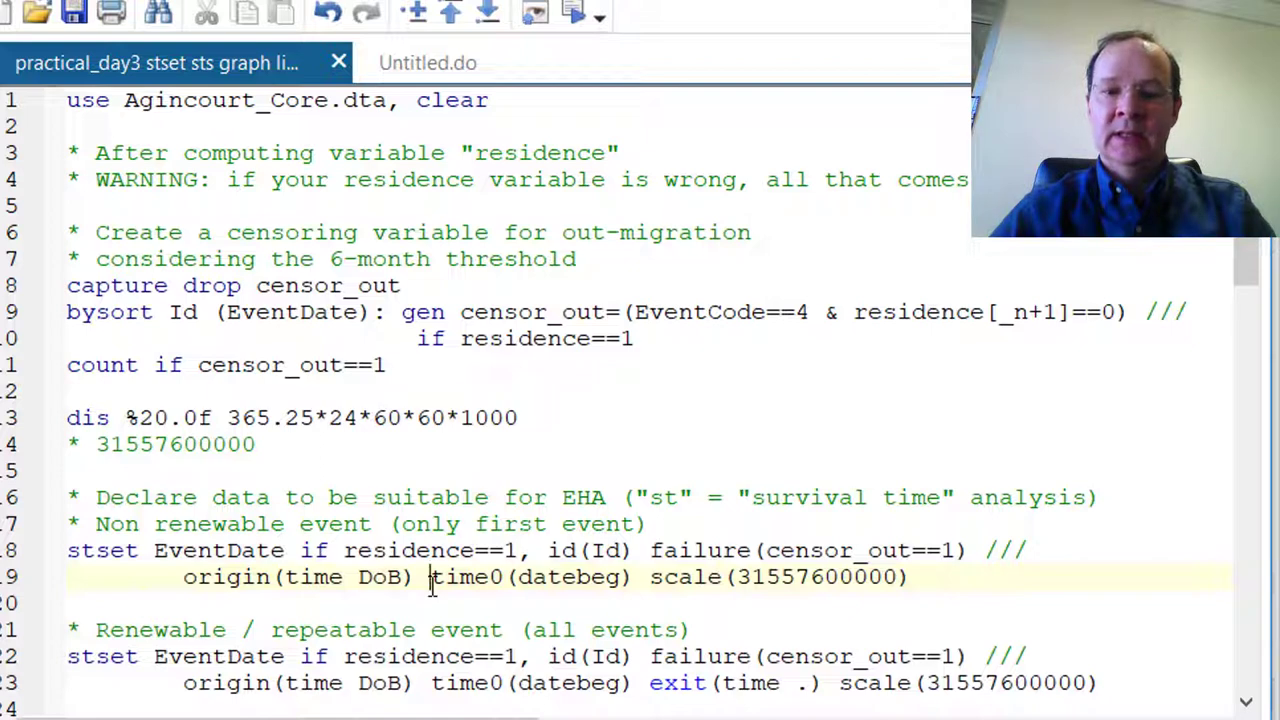
left_click_drag(431, 580, 634, 576)
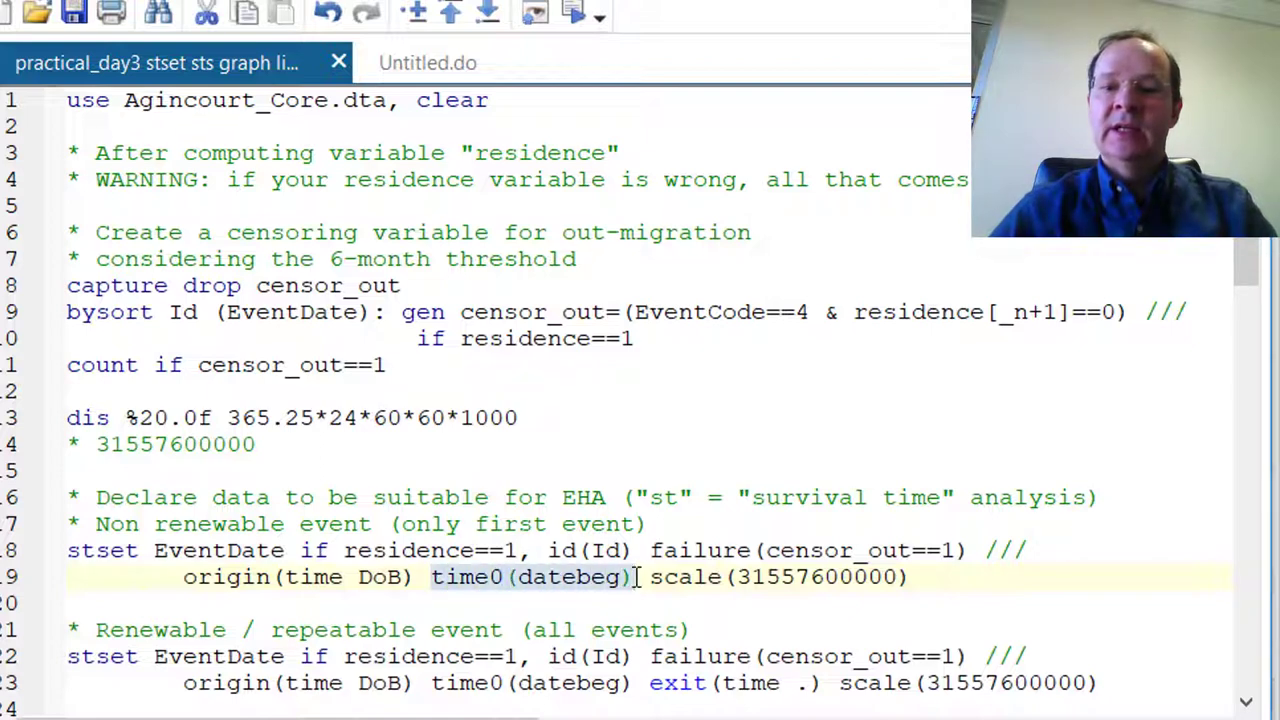
left_click(520, 587)
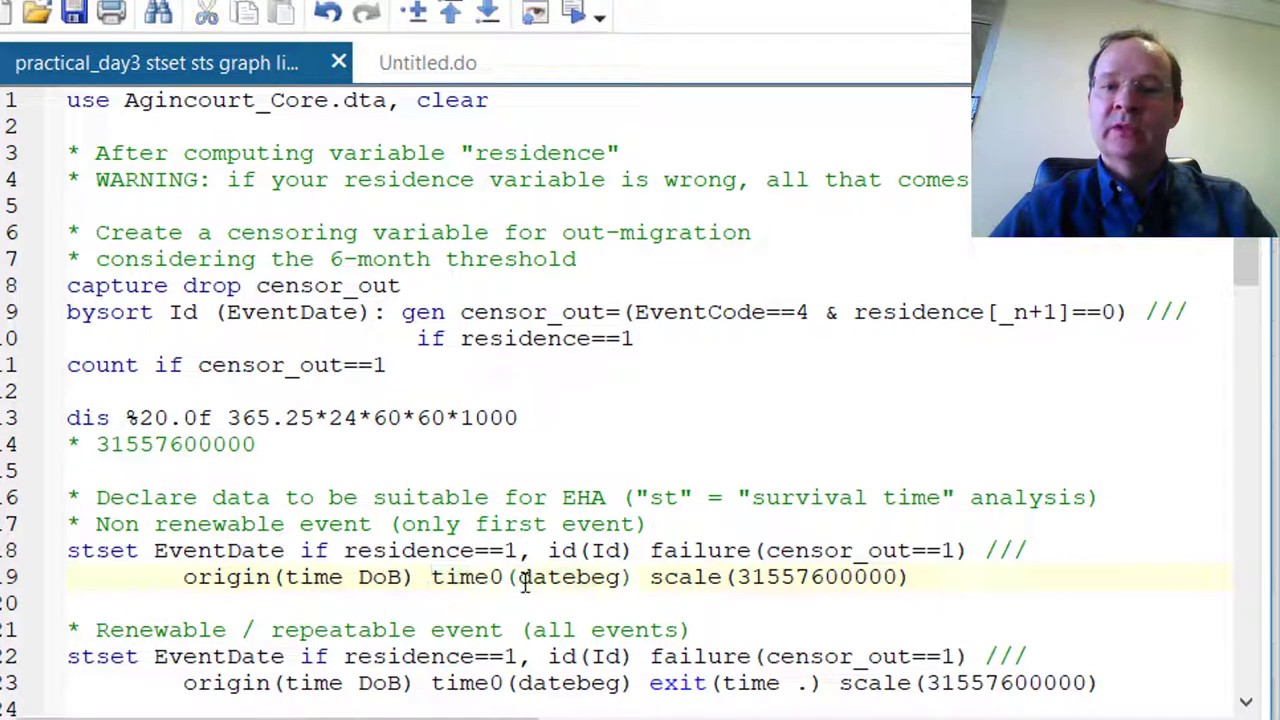
left_click_drag(518, 582, 620, 577)
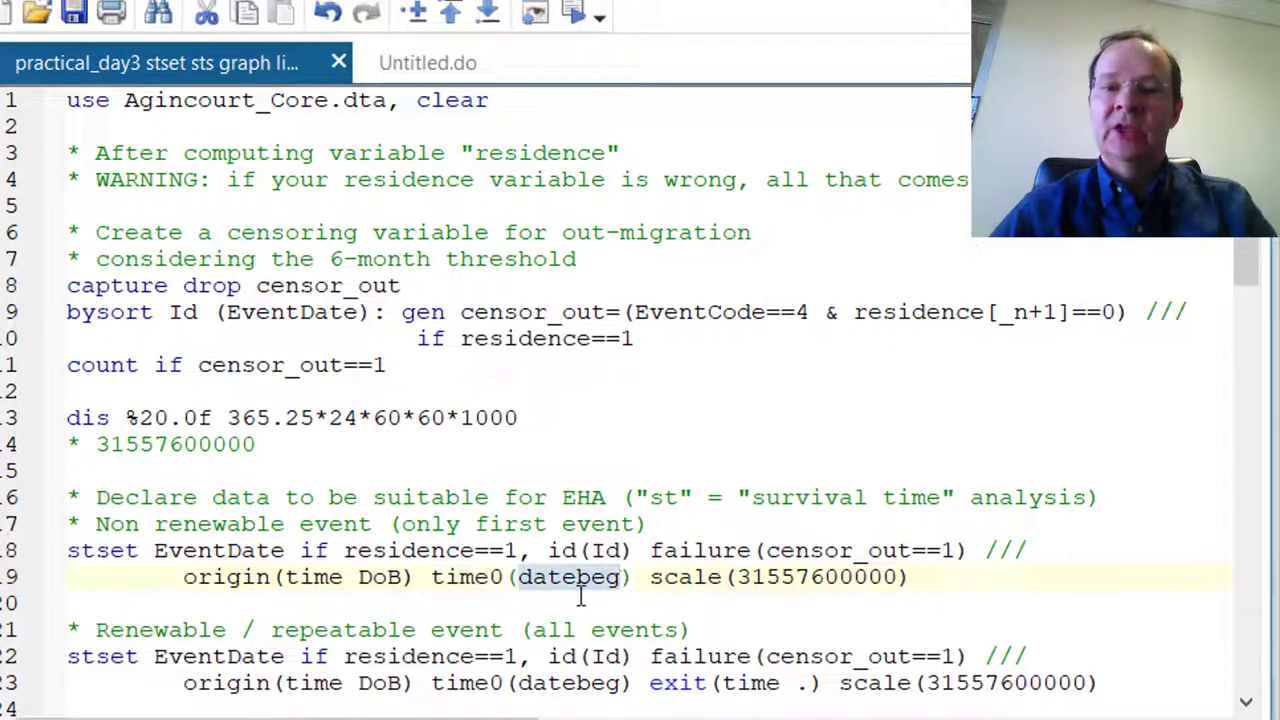
- Run the first-event stset command and highlight the Id identifier, censor_out == 1 failure, and datebeg interval start
left_click(580, 600)
left_click_drag(8, 551, 8, 590)
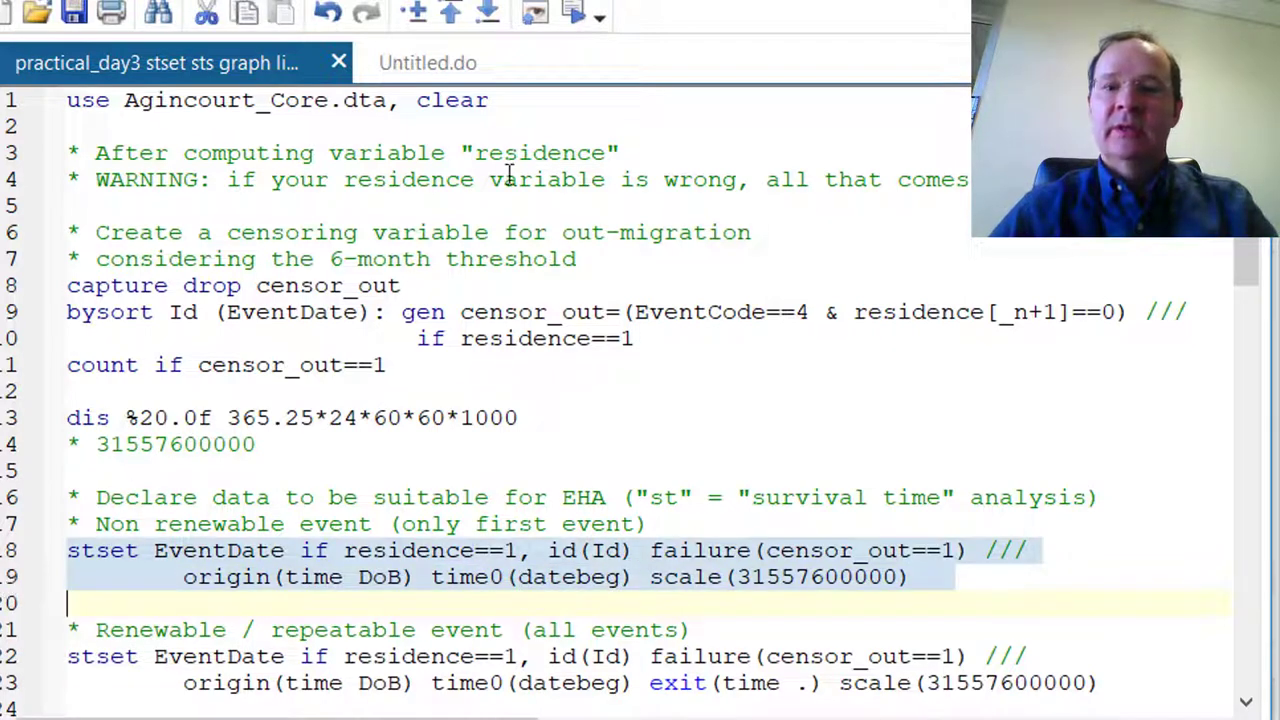
left_click(579, 22)
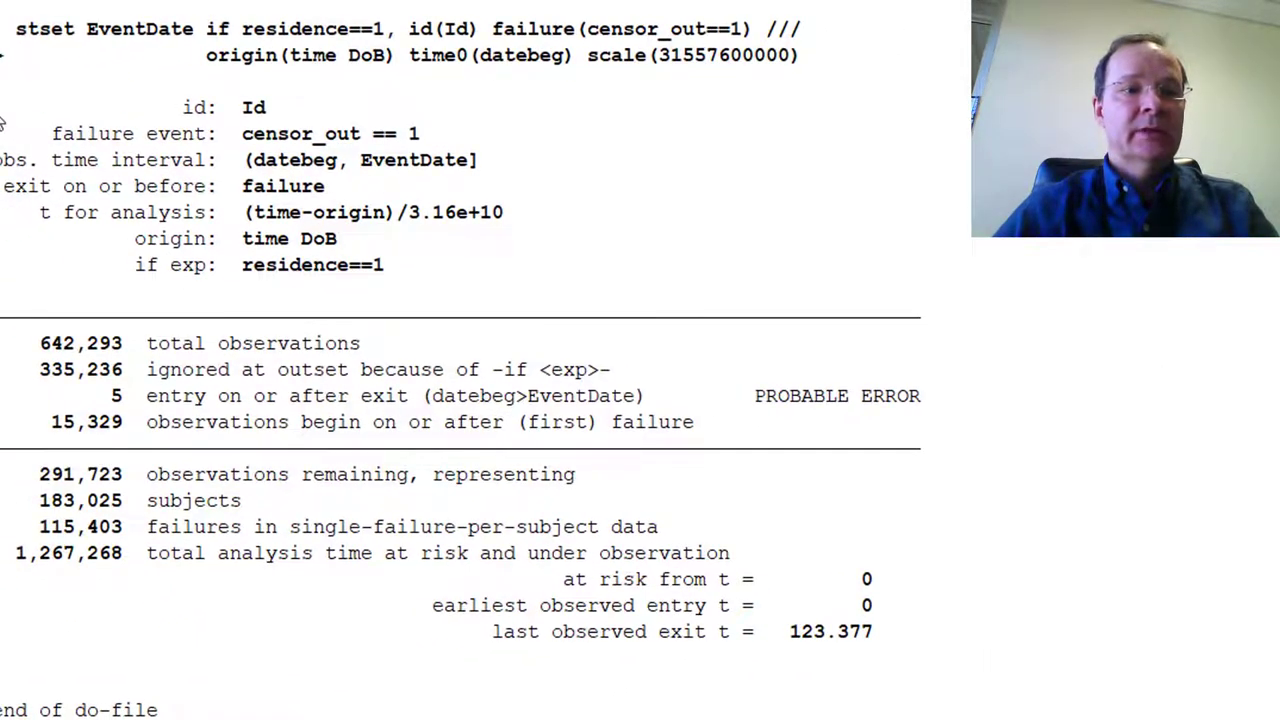
left_click_drag(70, 115, 288, 110)
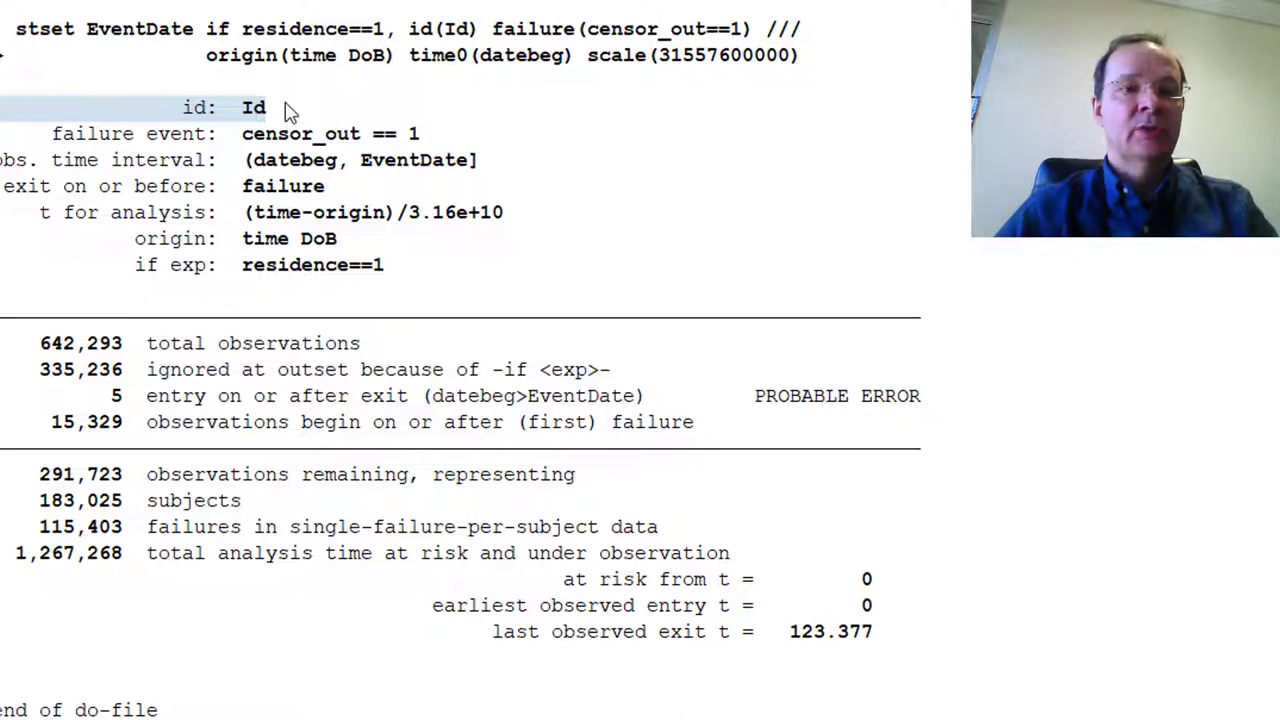
left_click(248, 116)
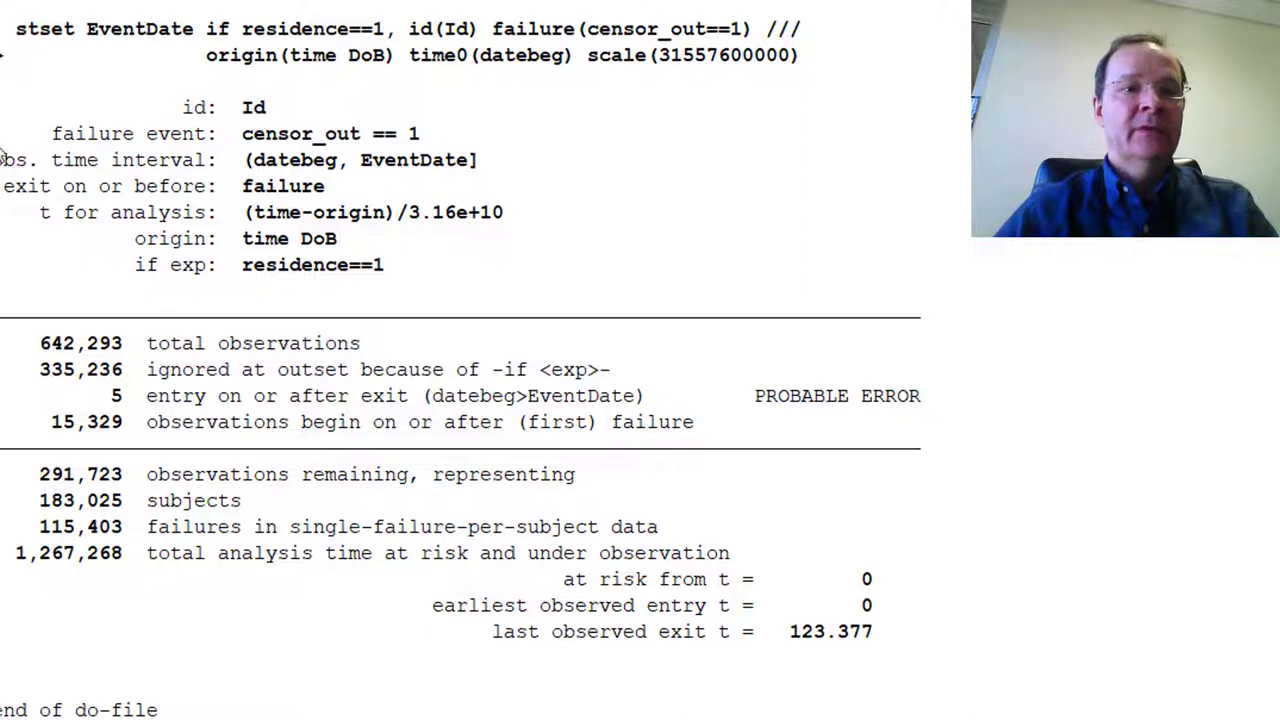
left_click_drag(2, 150, 443, 137)
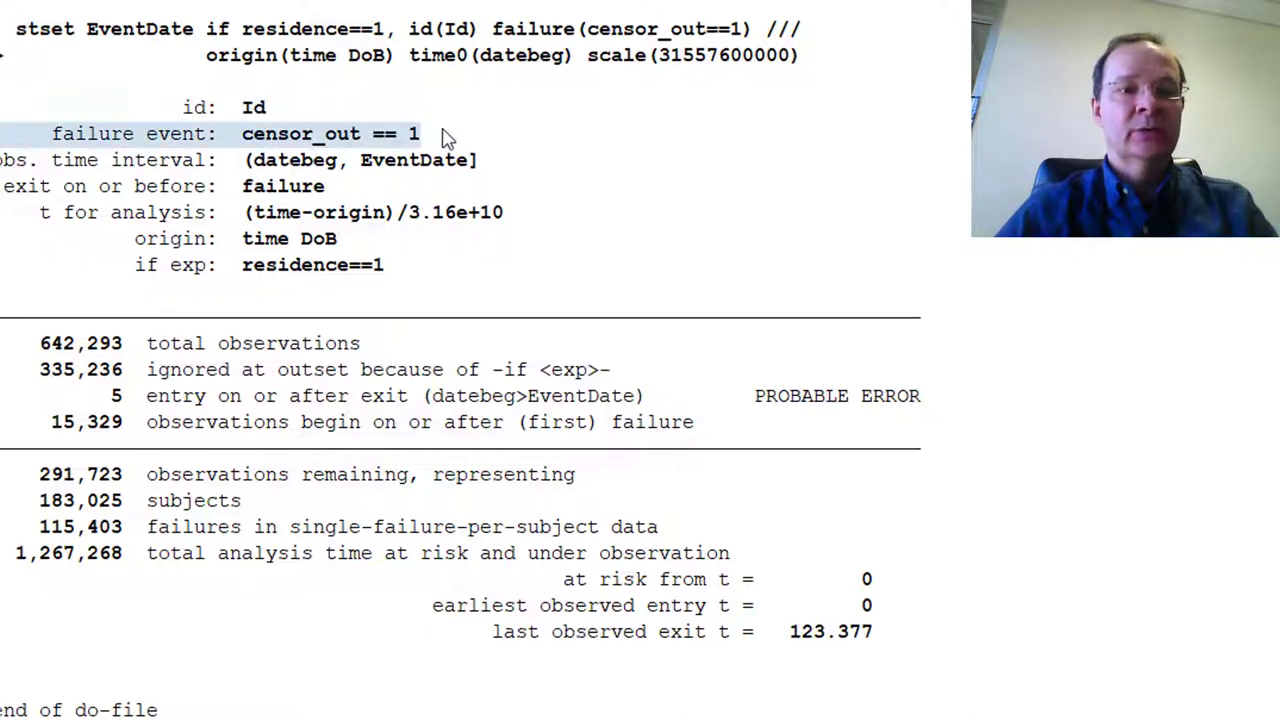
left_click_drag(8, 166, 492, 181)
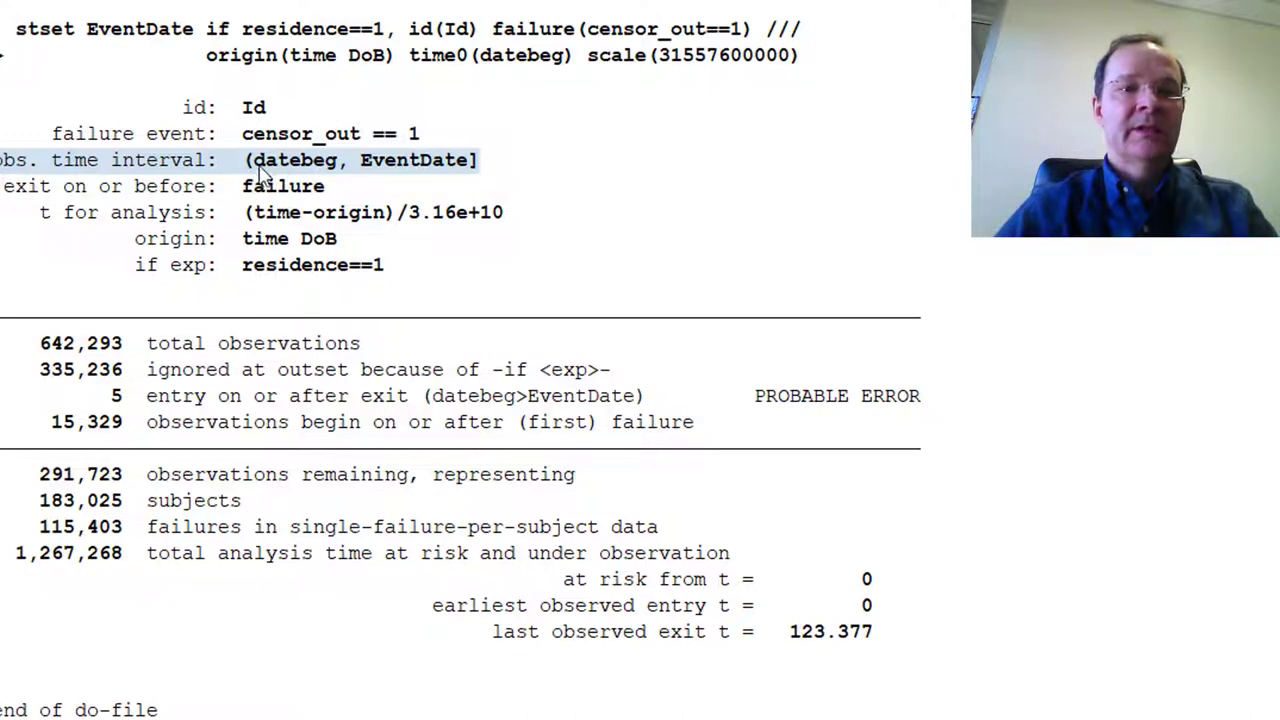
left_click_drag(252, 160, 478, 162)
triple_click(345, 190)
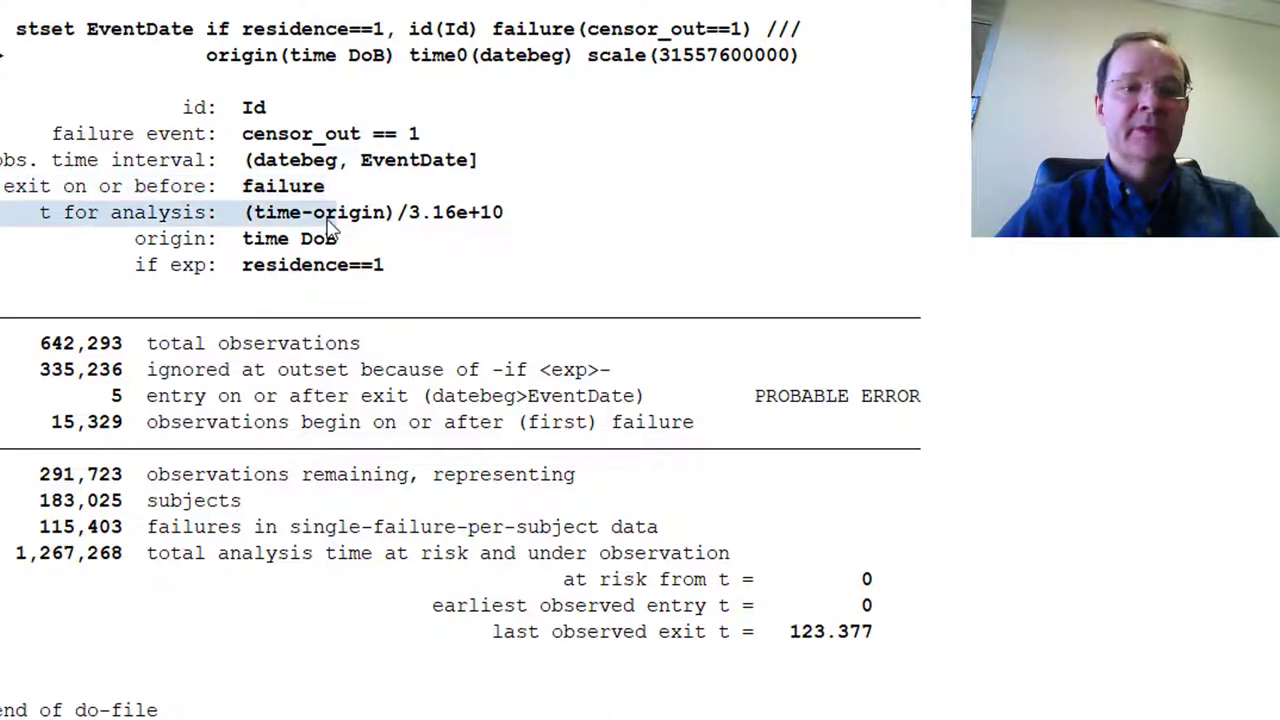
left_click_drag(333, 228, 397, 225)
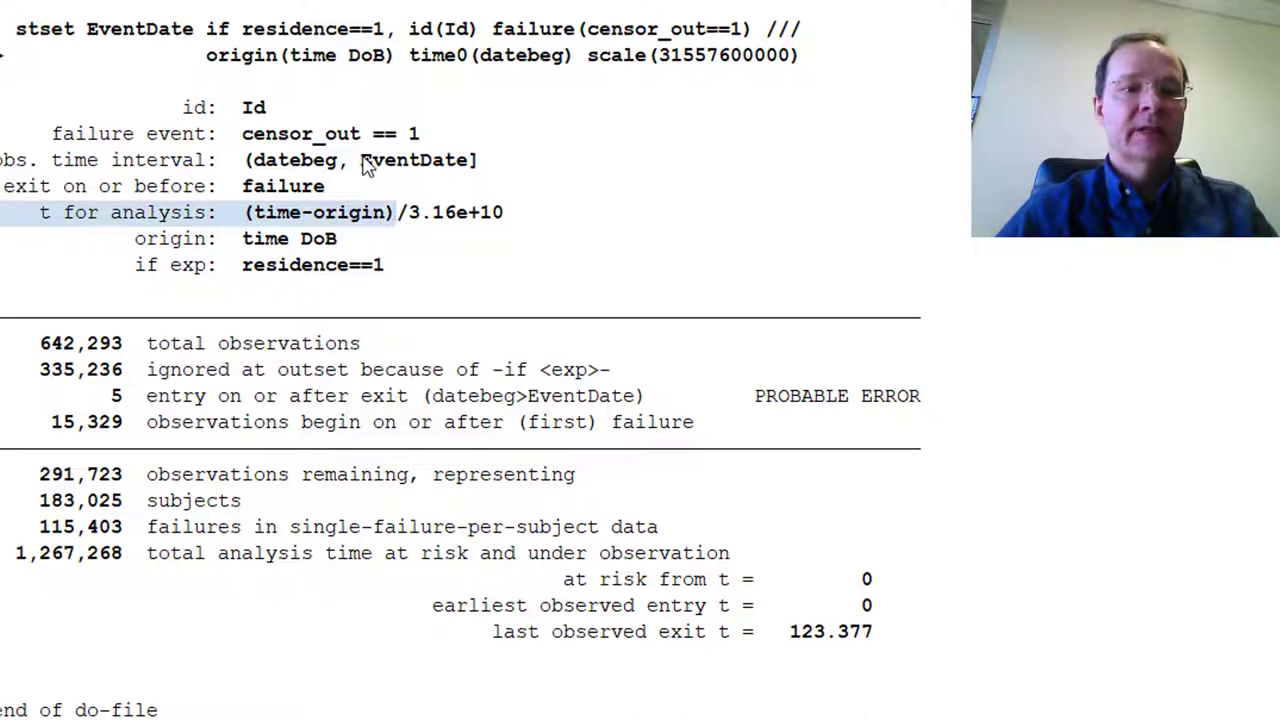
left_click_drag(361, 164, 466, 162)
left_click_drag(245, 212, 390, 218)
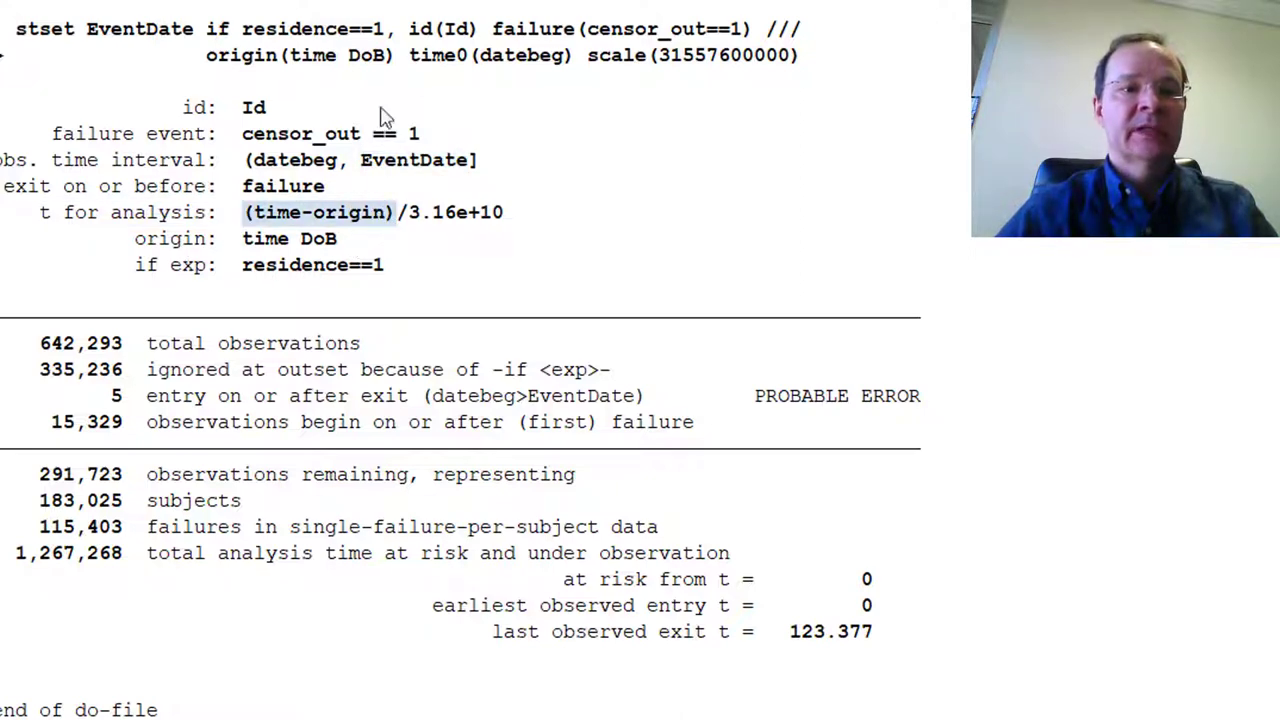
left_click_drag(136, 240, 360, 244)
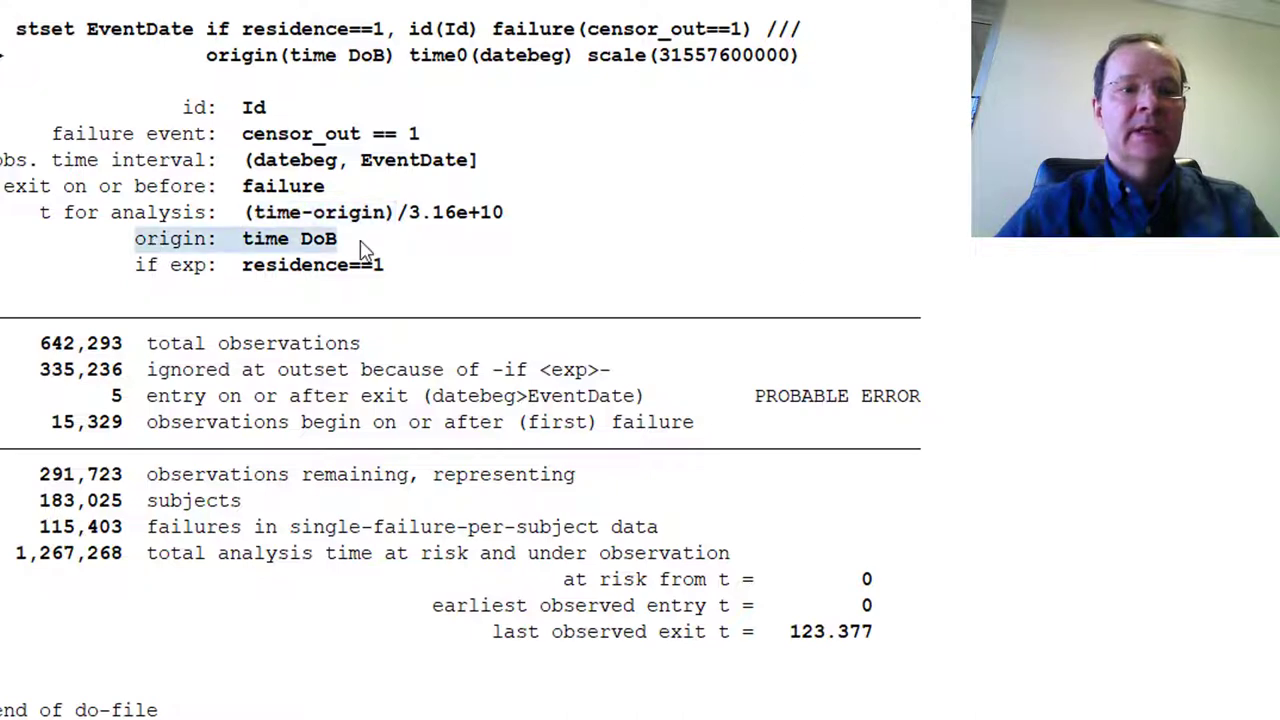
left_click_drag(246, 212, 390, 215)
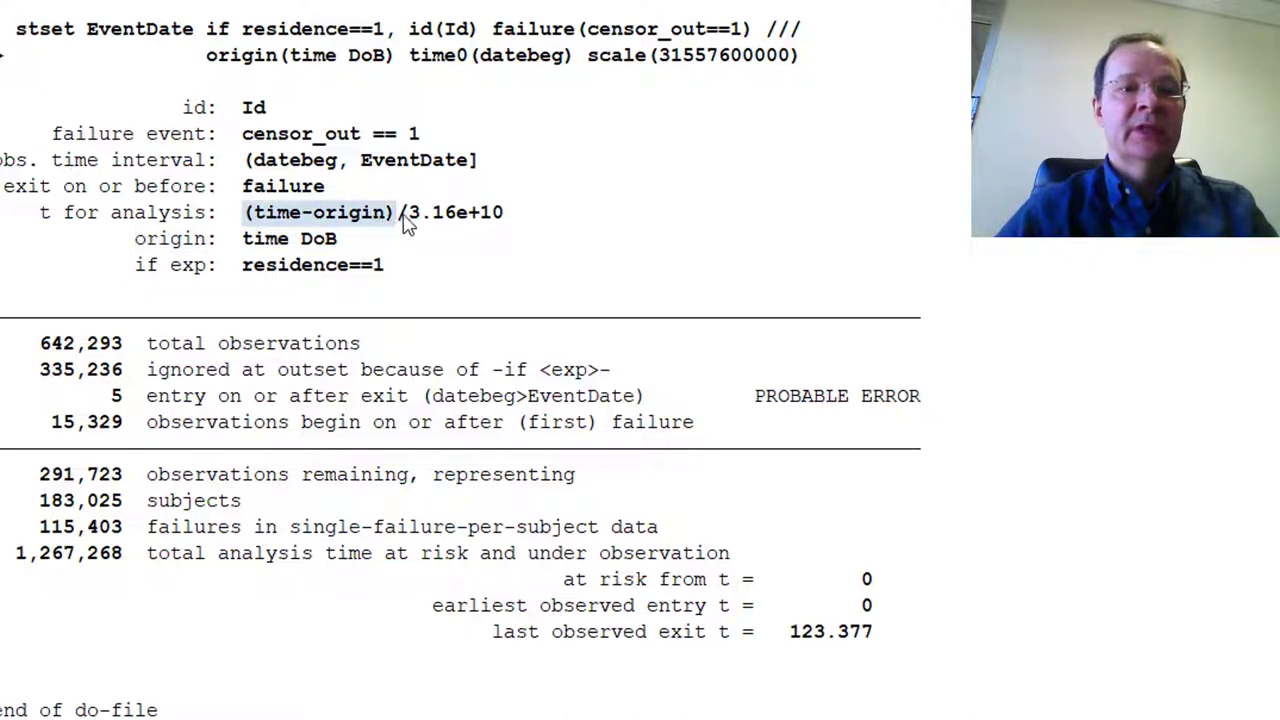
left_click_drag(400, 218, 500, 222)
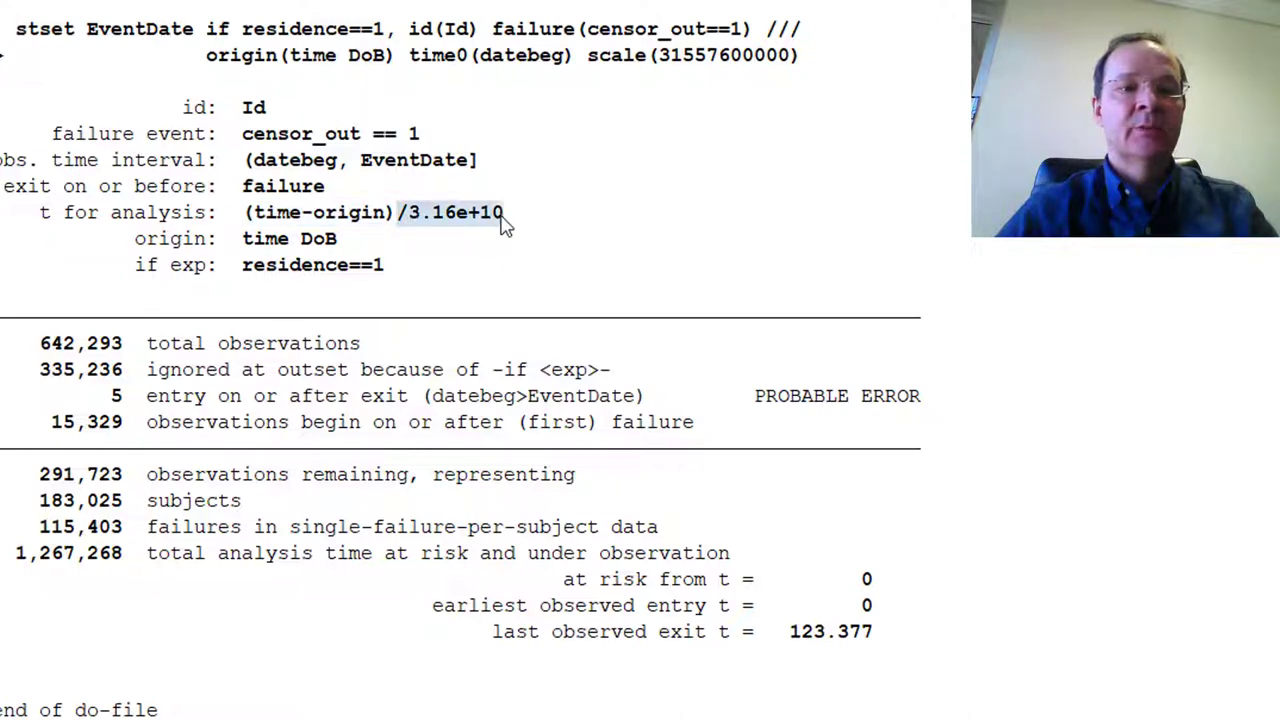
left_click_drag(588, 62, 806, 77)
left_click(806, 77)
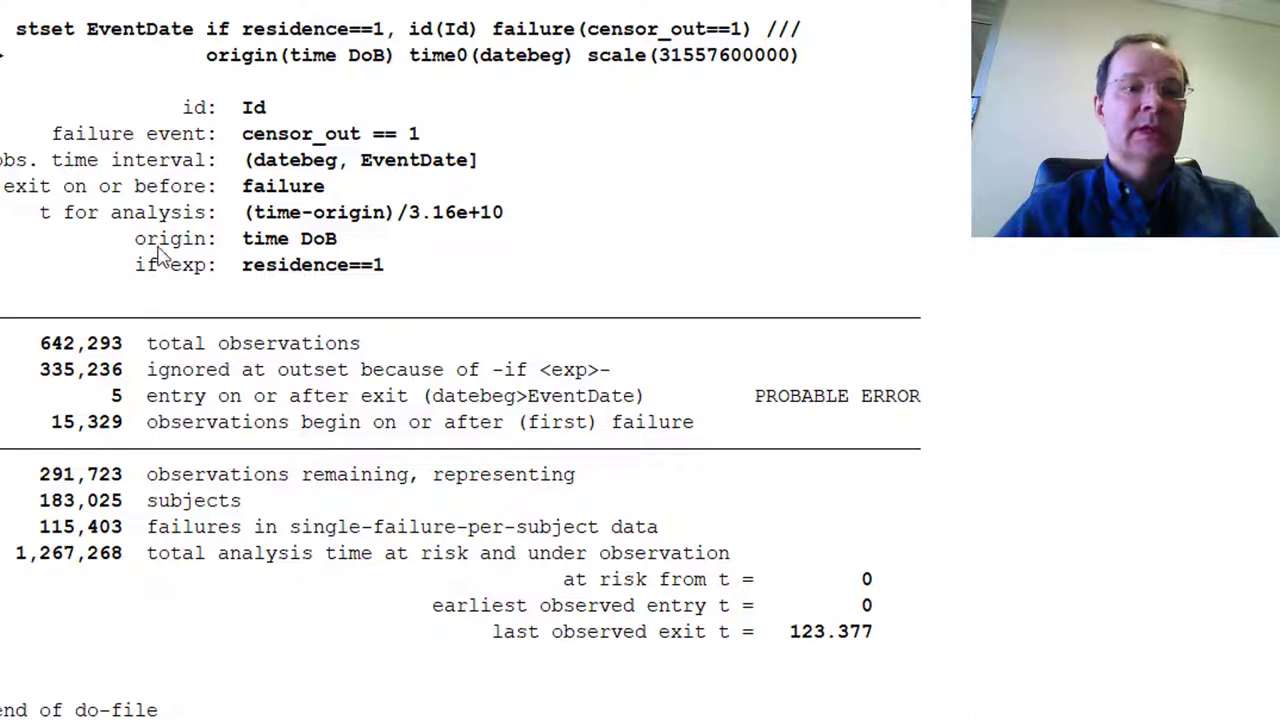
left_click_drag(141, 253, 403, 277)
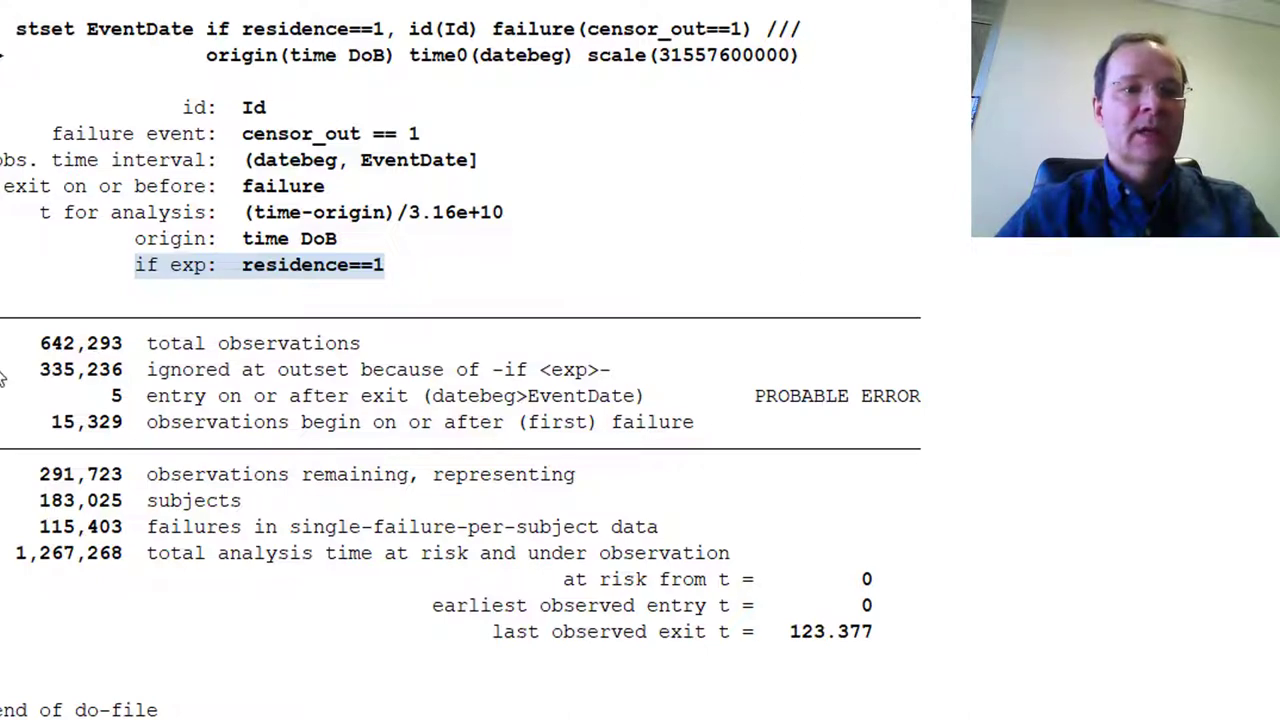
- Highlight the 642,293 total observations and the 335,236 ignored under the residence==1 condition
left_click_drag(5, 355, 393, 352)
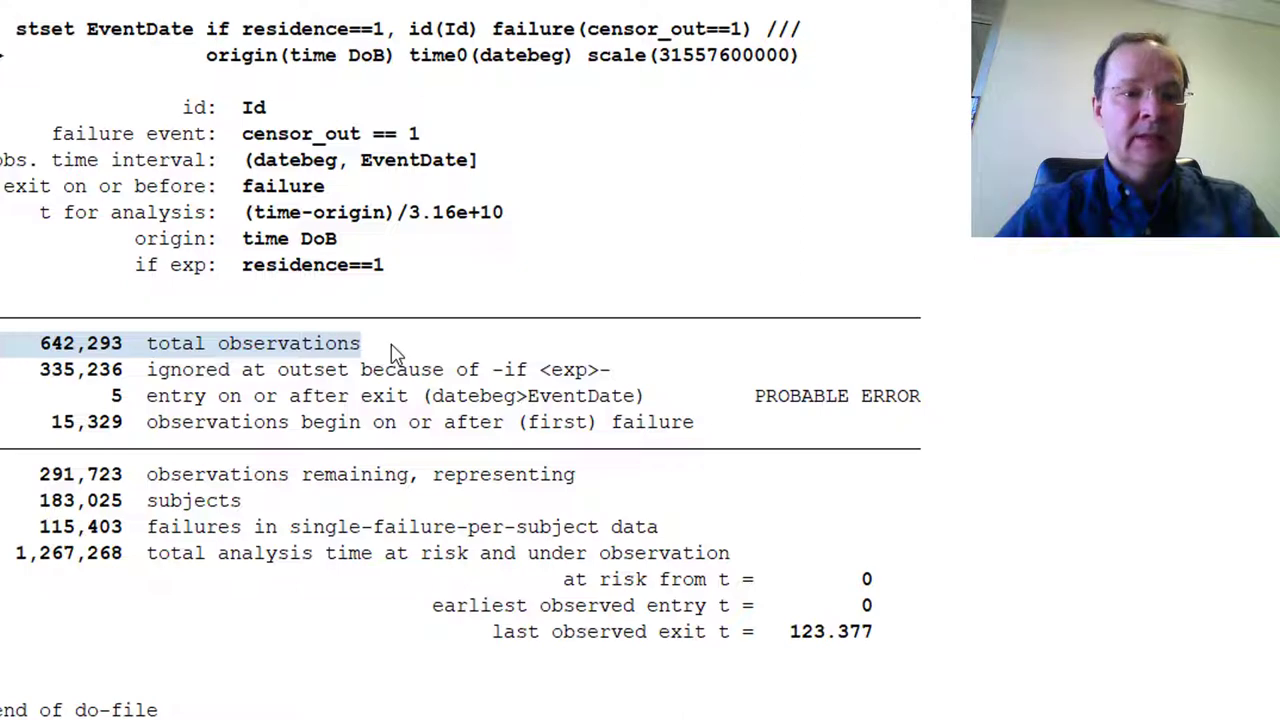
left_click(603, 371)
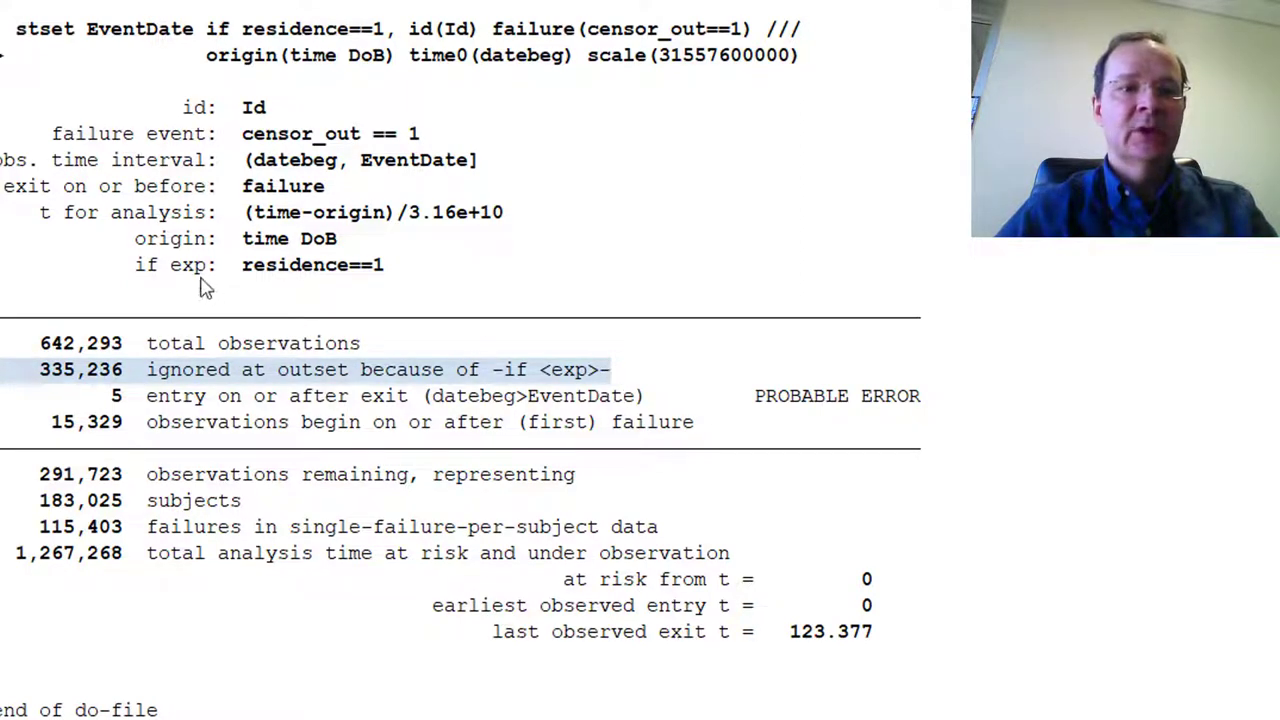
left_click_drag(141, 272, 391, 266)
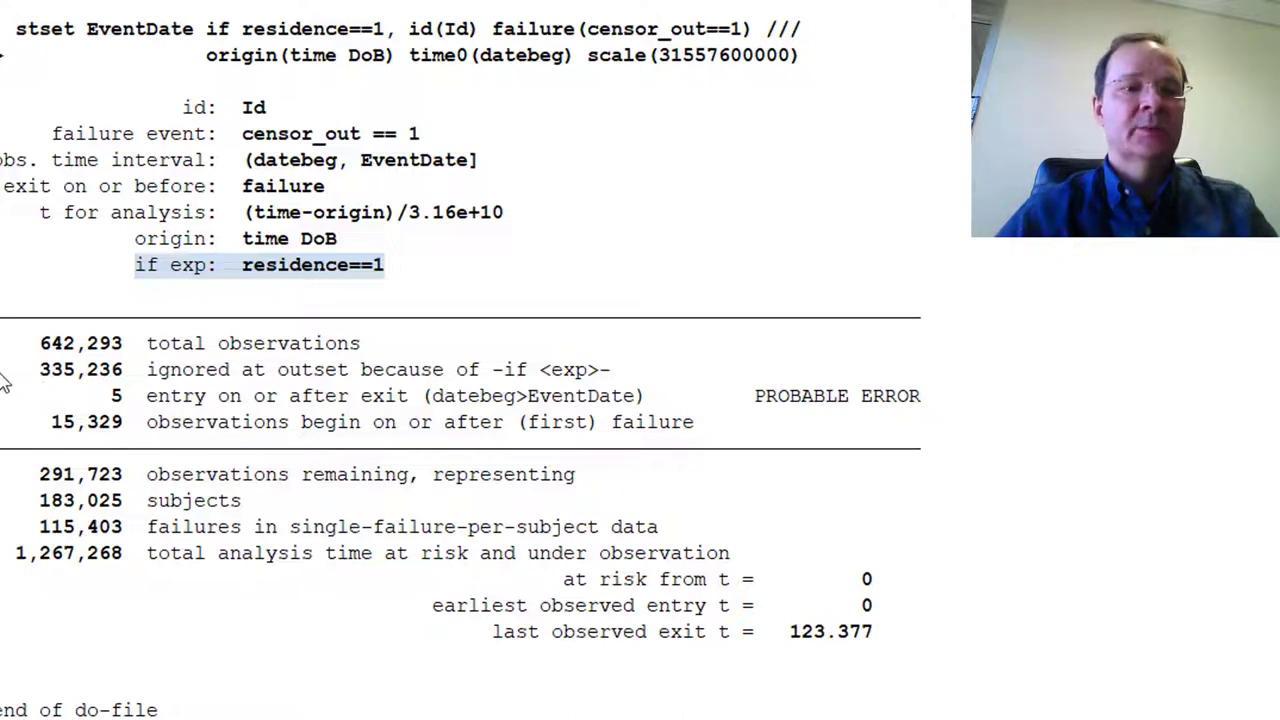
left_click_drag(5, 380, 630, 393)
- Highlight the 5 probable-error entries on or after exit where datebeg>EventDate
left_click_drag(108, 396, 920, 400)
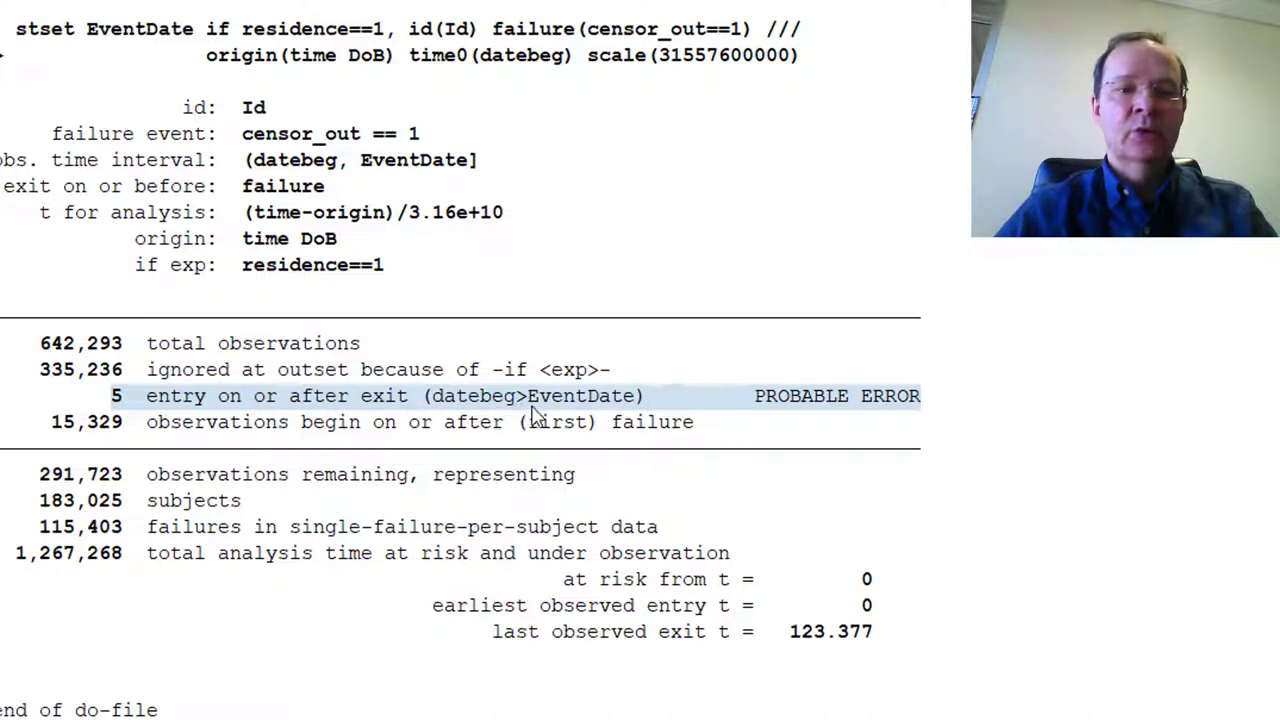
left_click_drag(533, 414, 929, 400)
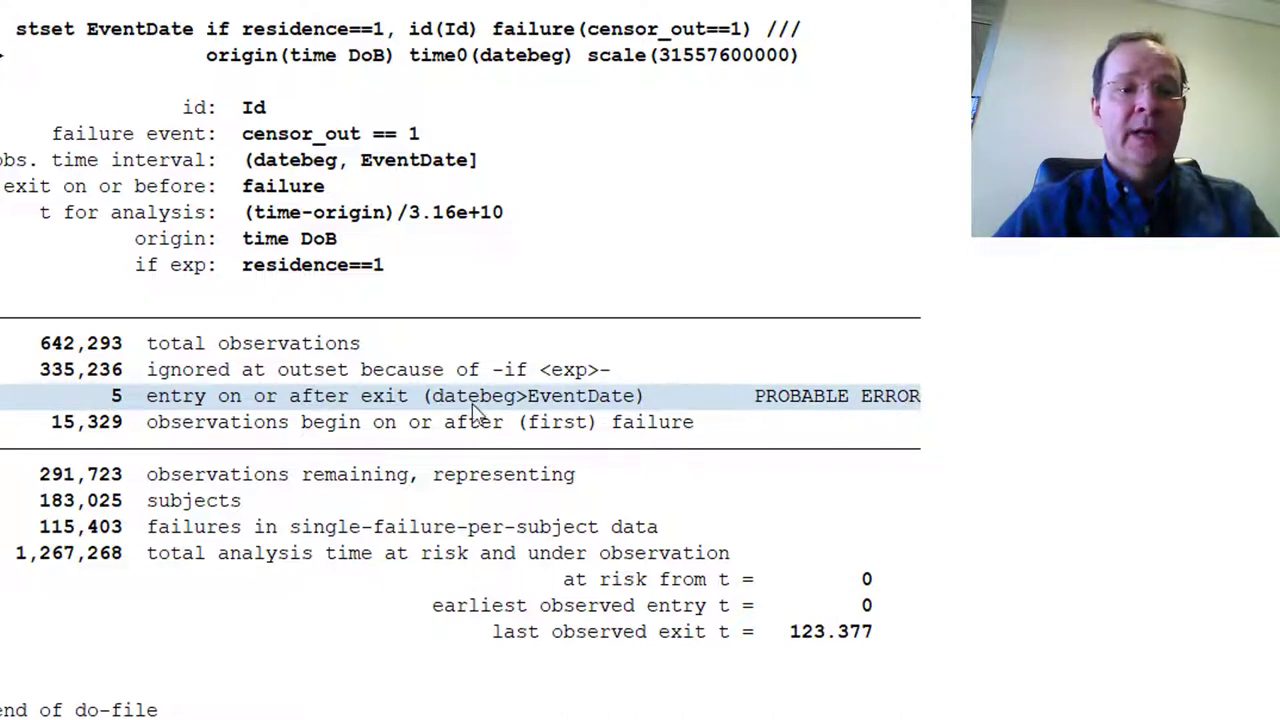
left_click_drag(436, 403, 632, 418)
left_click(436, 404)
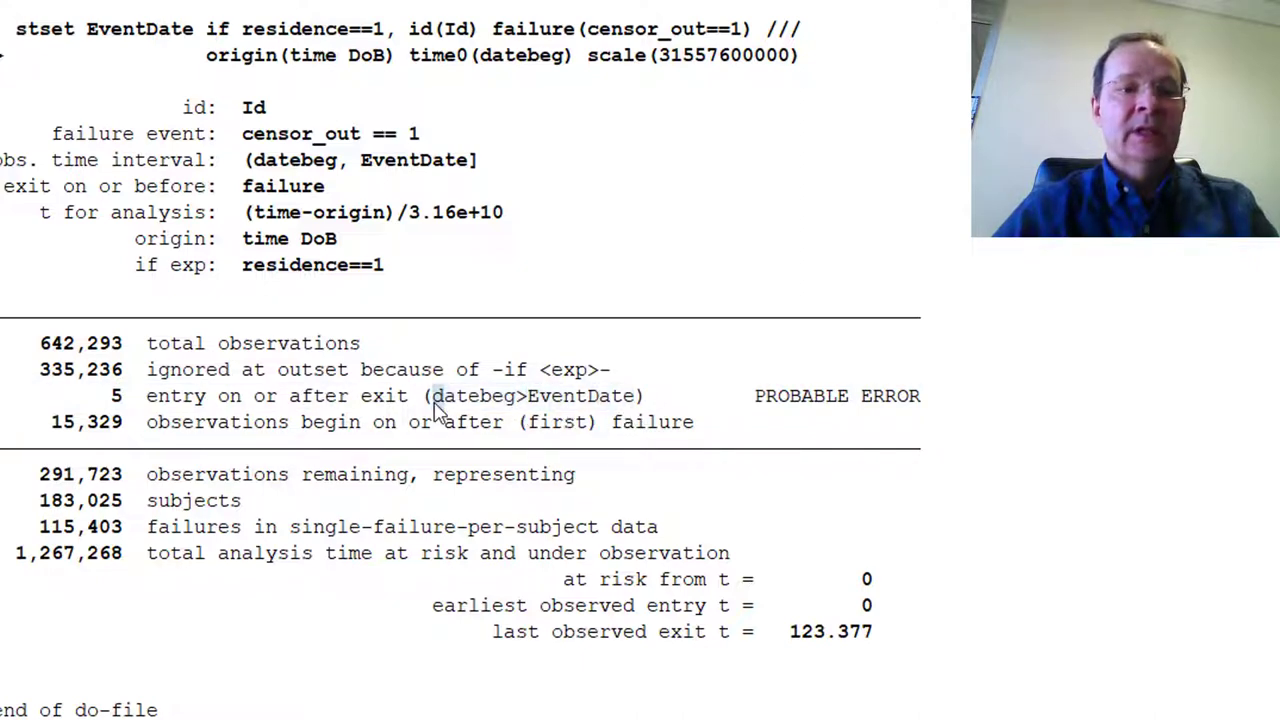
left_click_drag(436, 410, 520, 420)
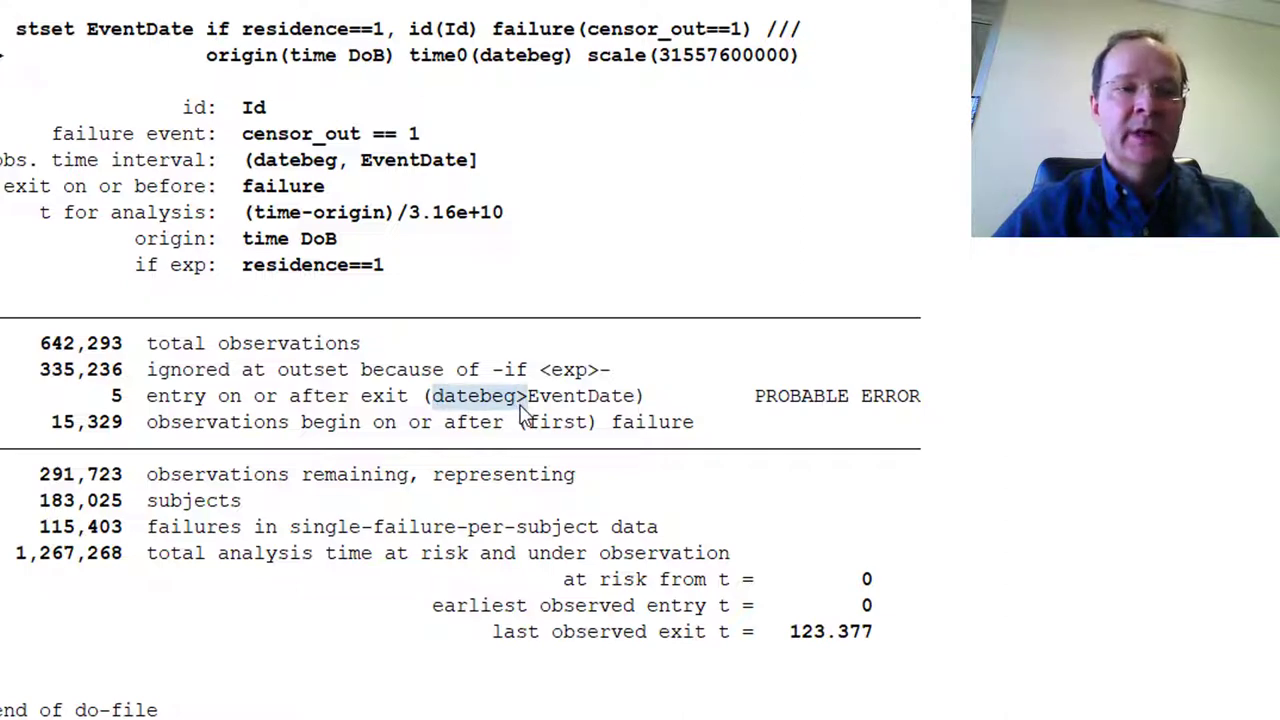
left_click_drag(520, 420, 645, 414)
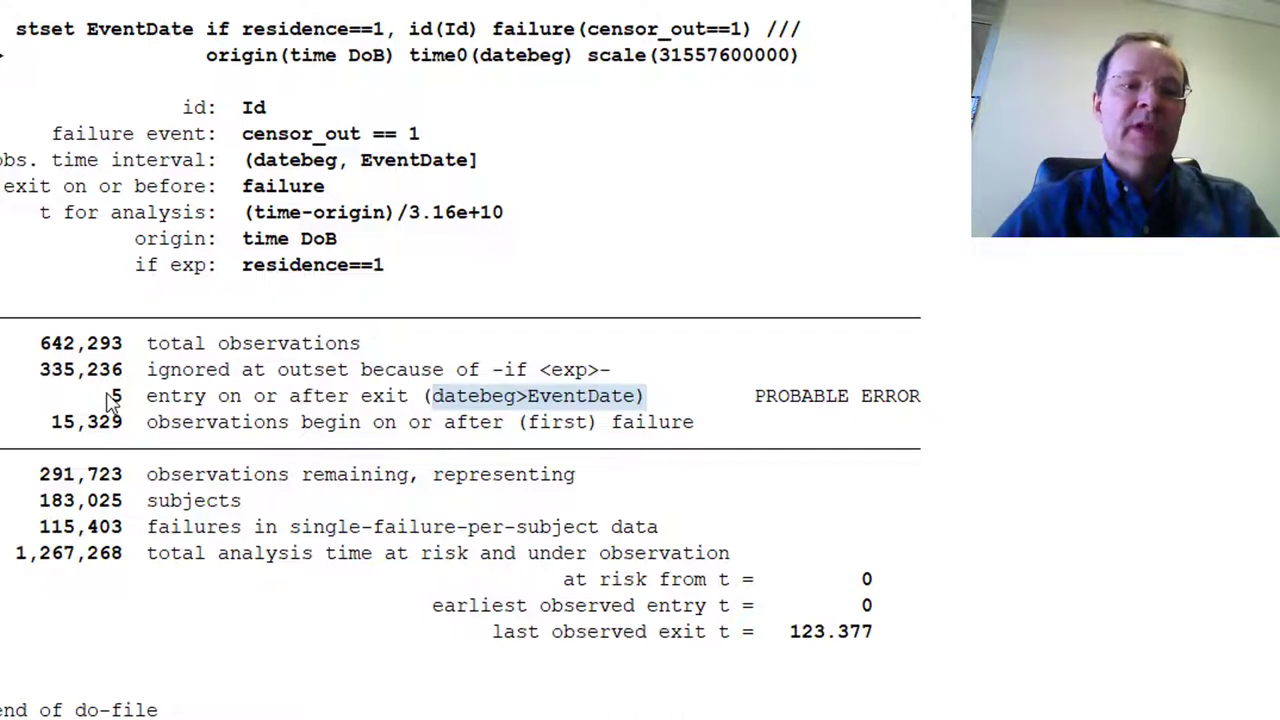
left_click_drag(101, 404, 416, 410)
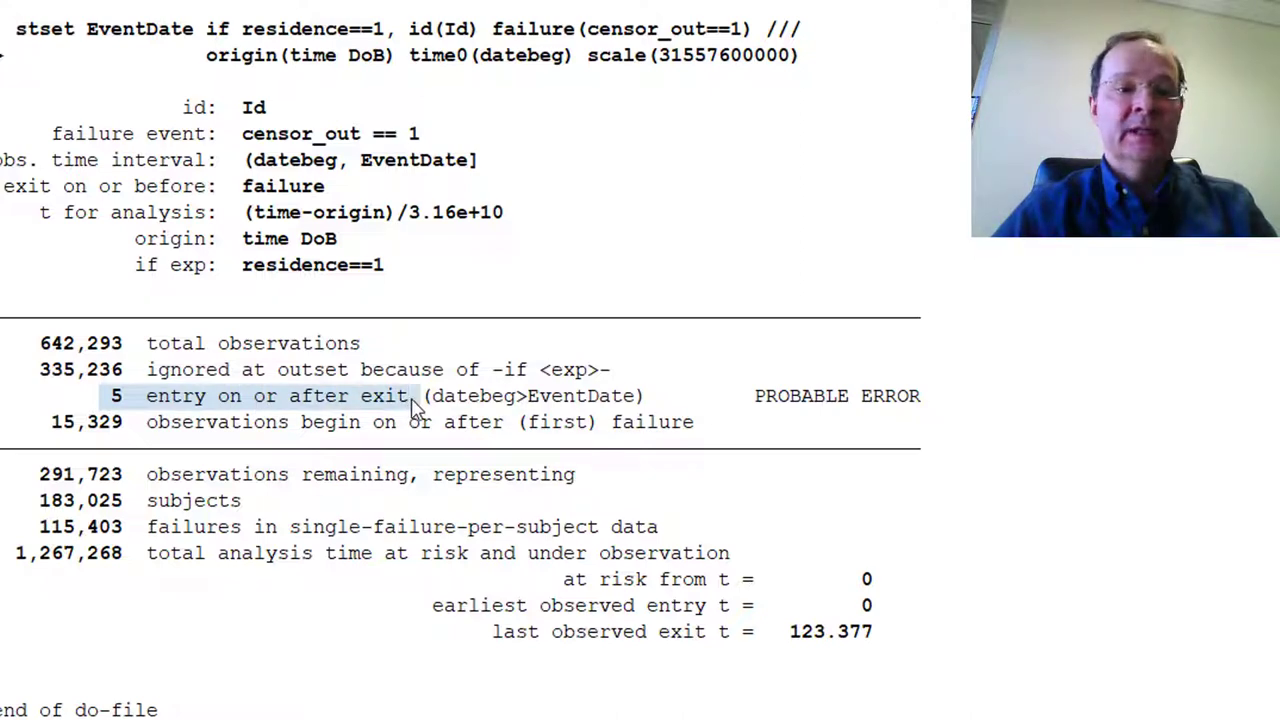
- Highlight the 15,329 post-failure exclusions, 291,723 remaining observations and 183,025 subjects
triple_click(700, 433)
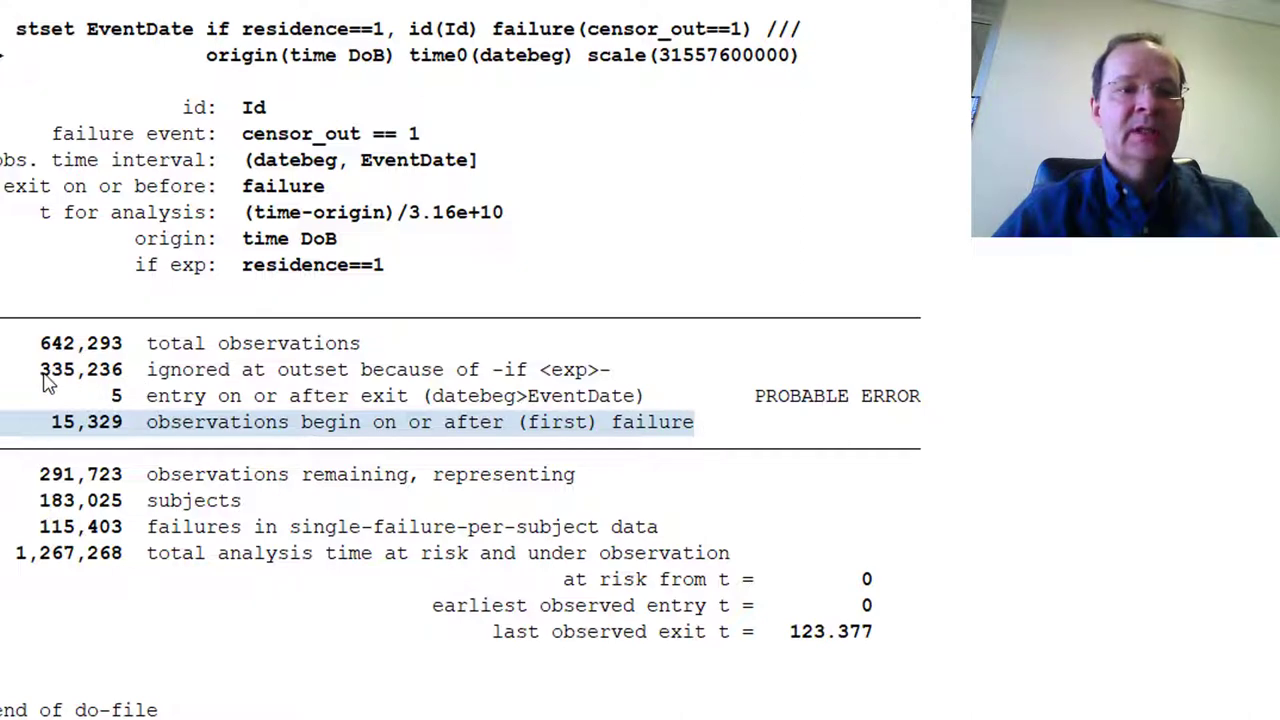
left_click_drag(43, 372, 730, 445)
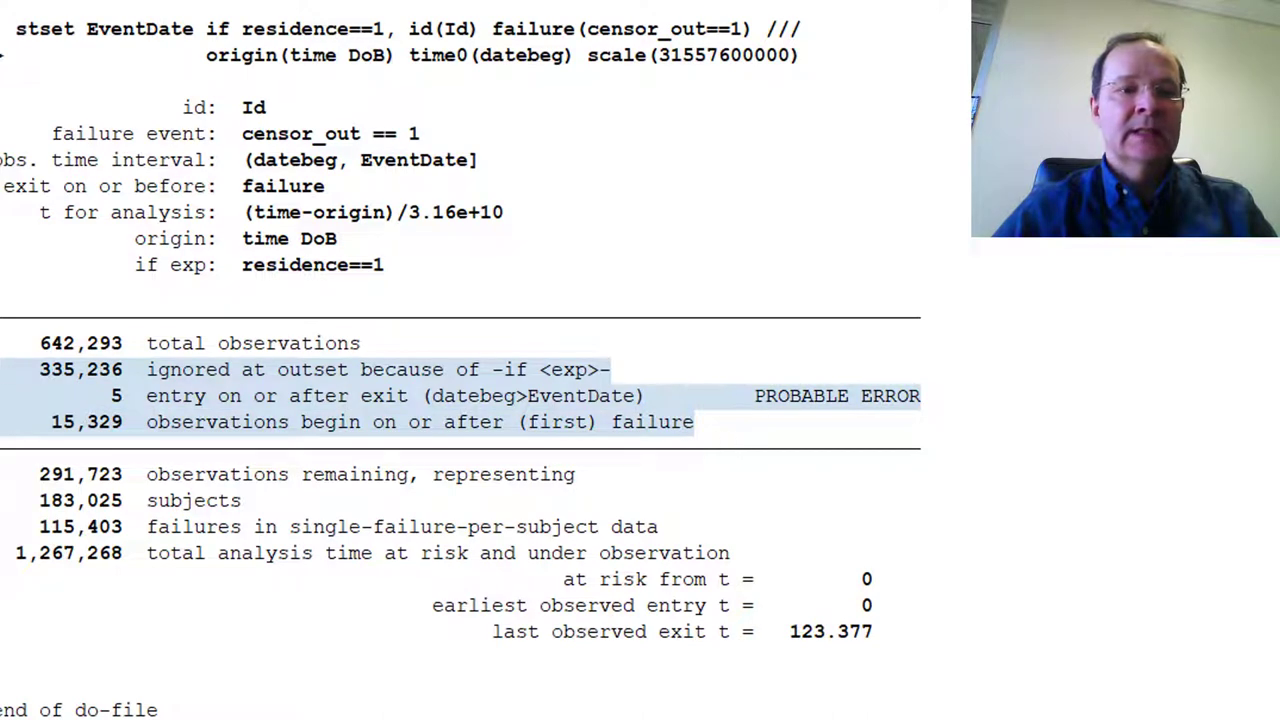
left_click_drag(3, 478, 588, 480)
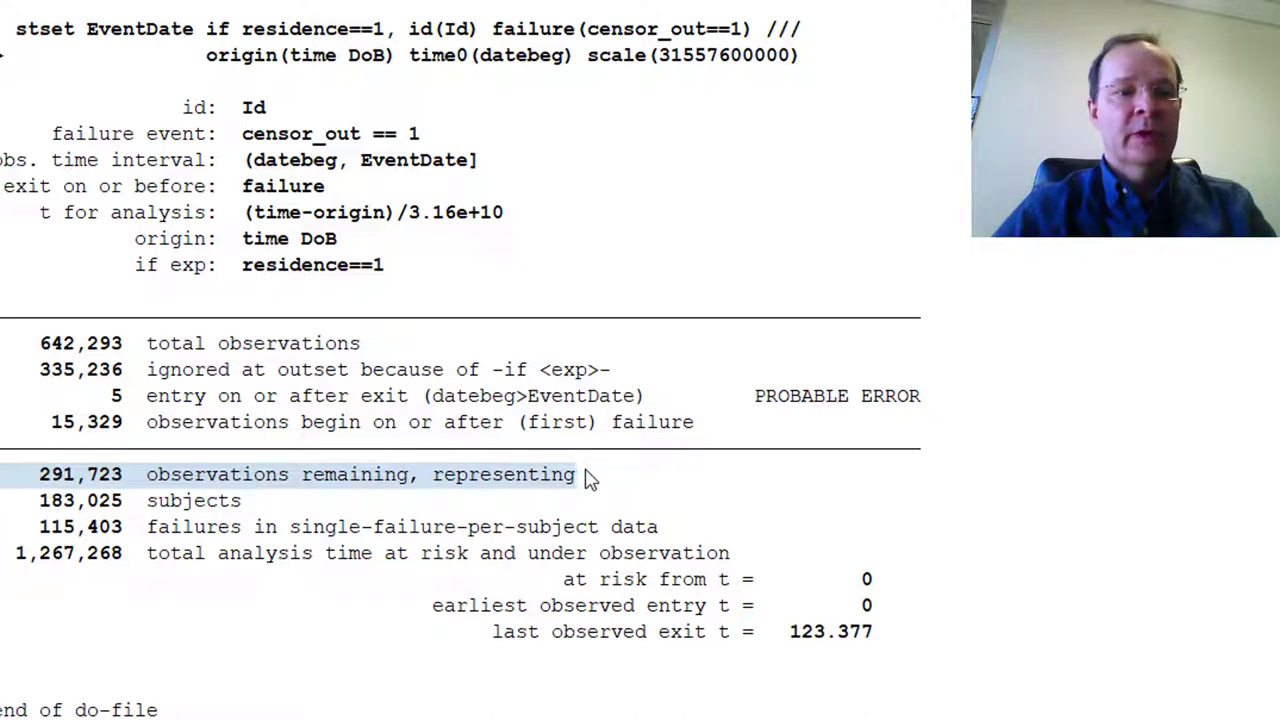
left_click(2, 516)
left_click_drag(2, 516, 258, 502)
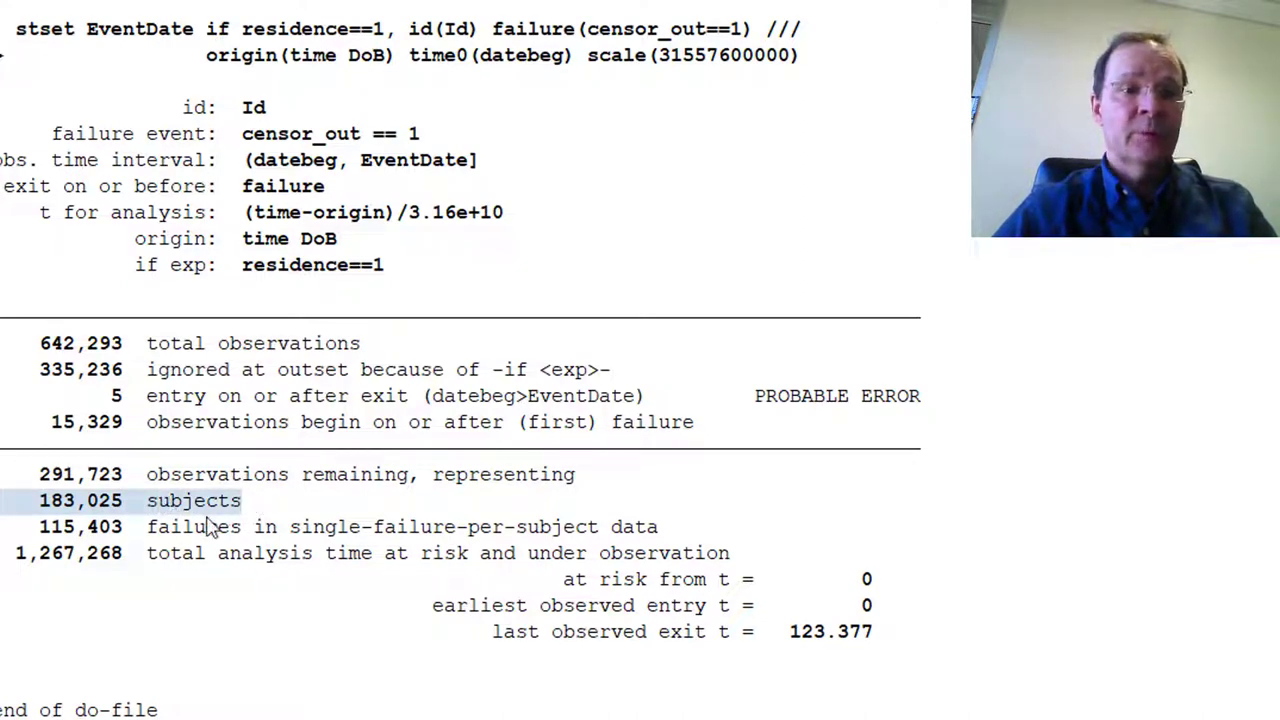
- Highlight the 115,403 single failures, 1,267,268 time at risk, entry at t = 0 and last exit t = 123.377
left_click_drag(25, 528, 675, 532)
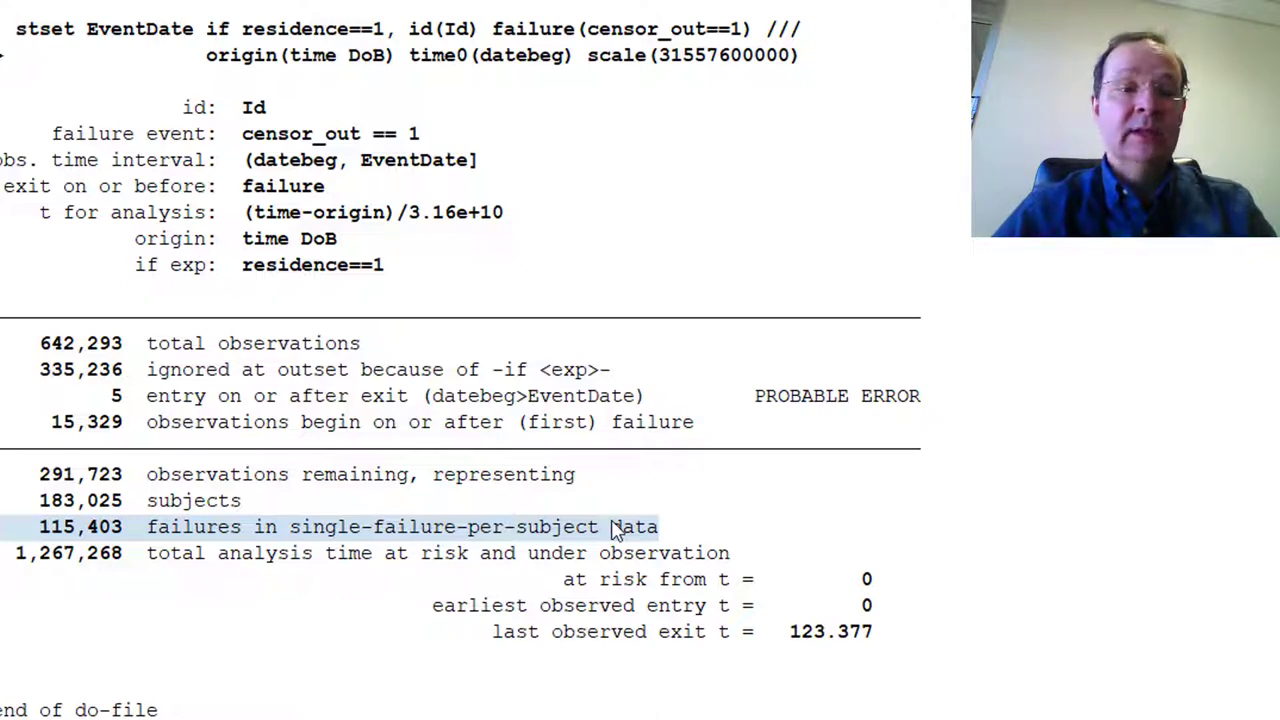
left_click(298, 536)
left_click_drag(293, 536, 665, 528)
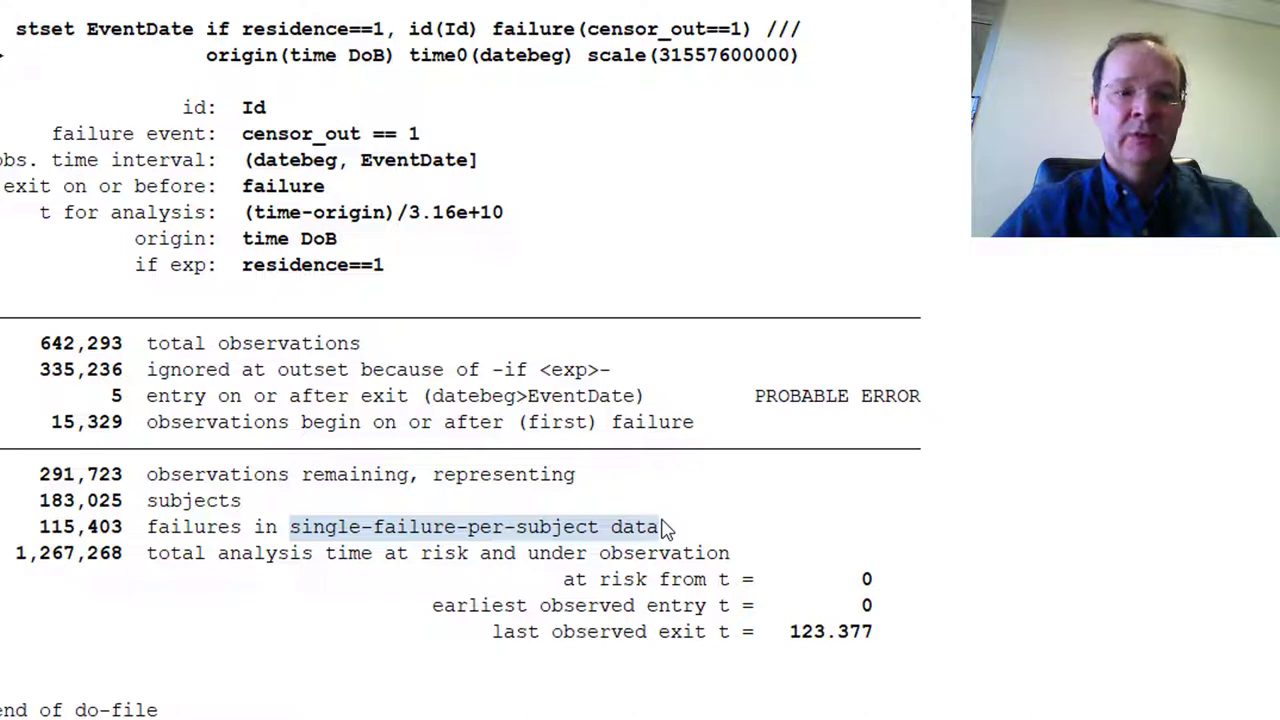
left_click_drag(4, 560, 149, 566)
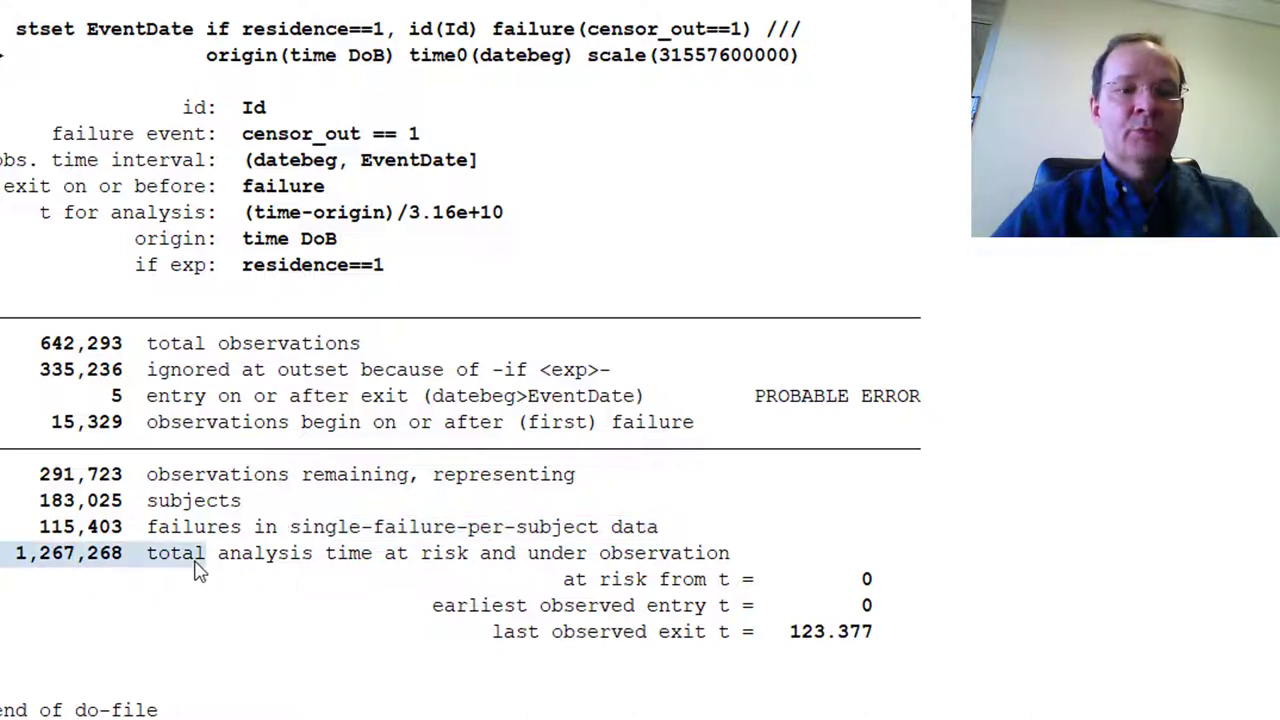
left_click_drag(660, 527, 741, 558)
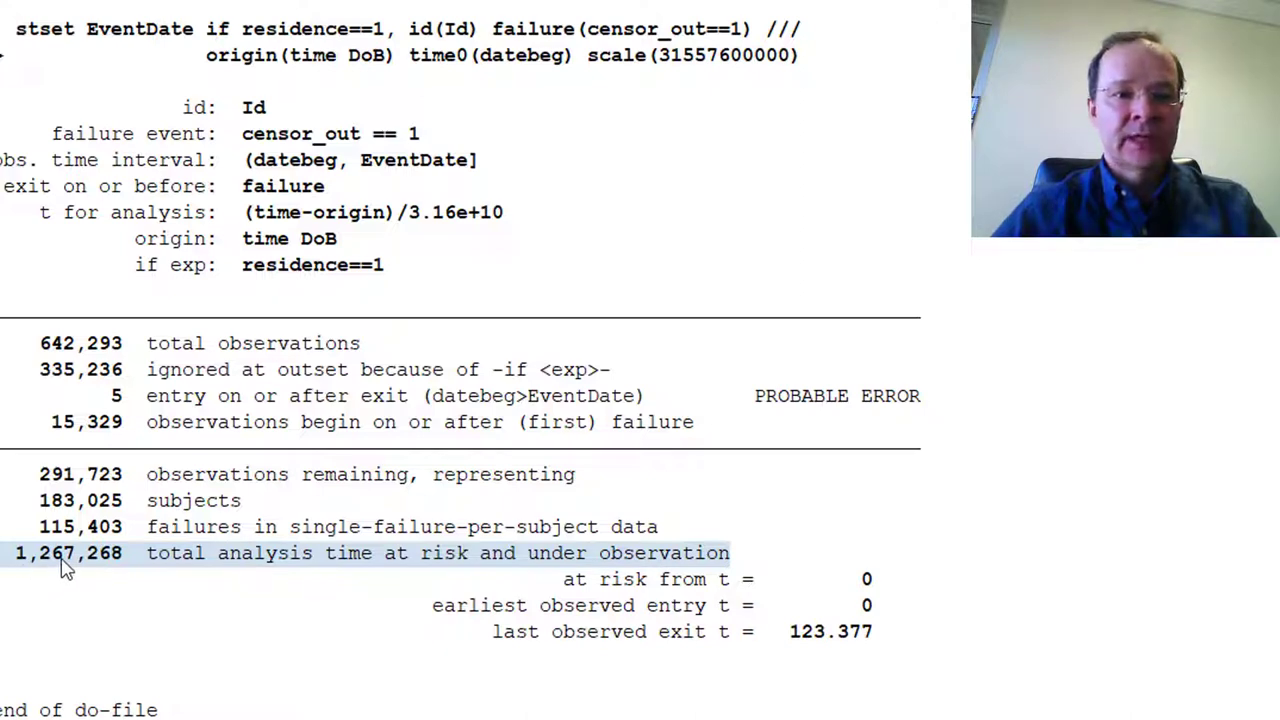
left_click_drag(565, 587, 886, 597)
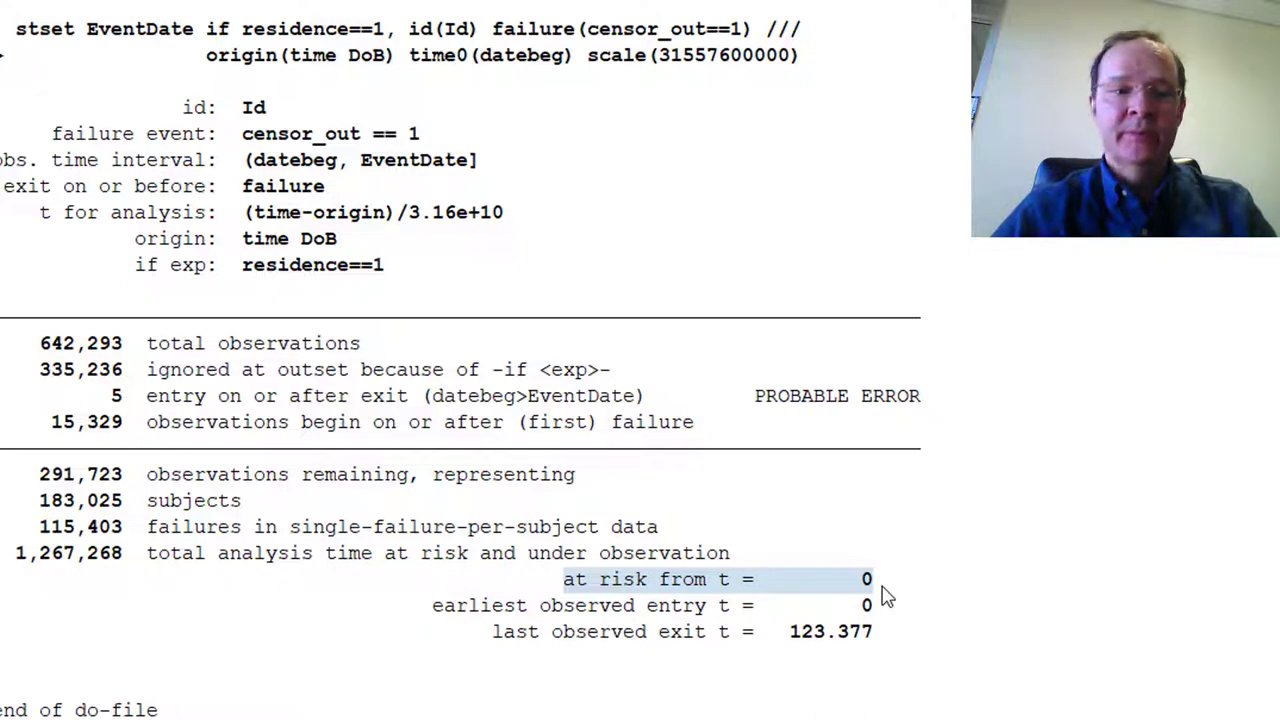
left_click_drag(429, 607, 885, 617)
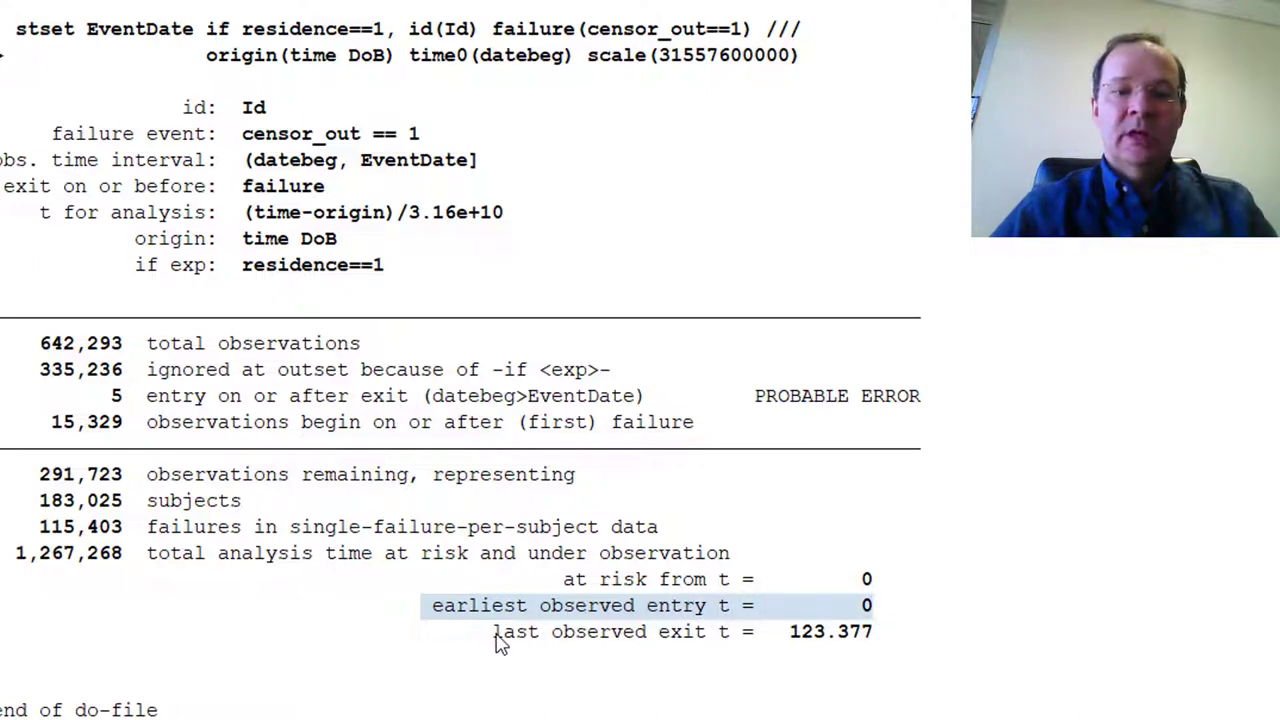
left_click_drag(494, 632, 888, 643)
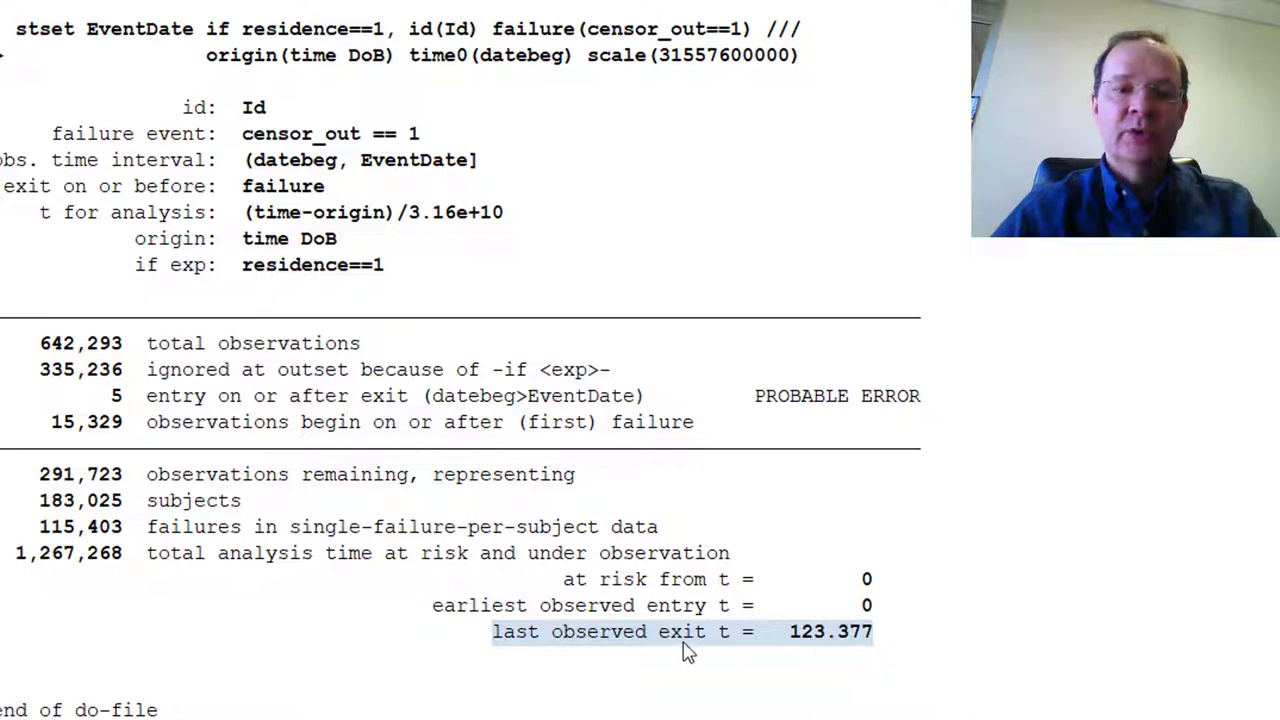
left_click(896, 645)
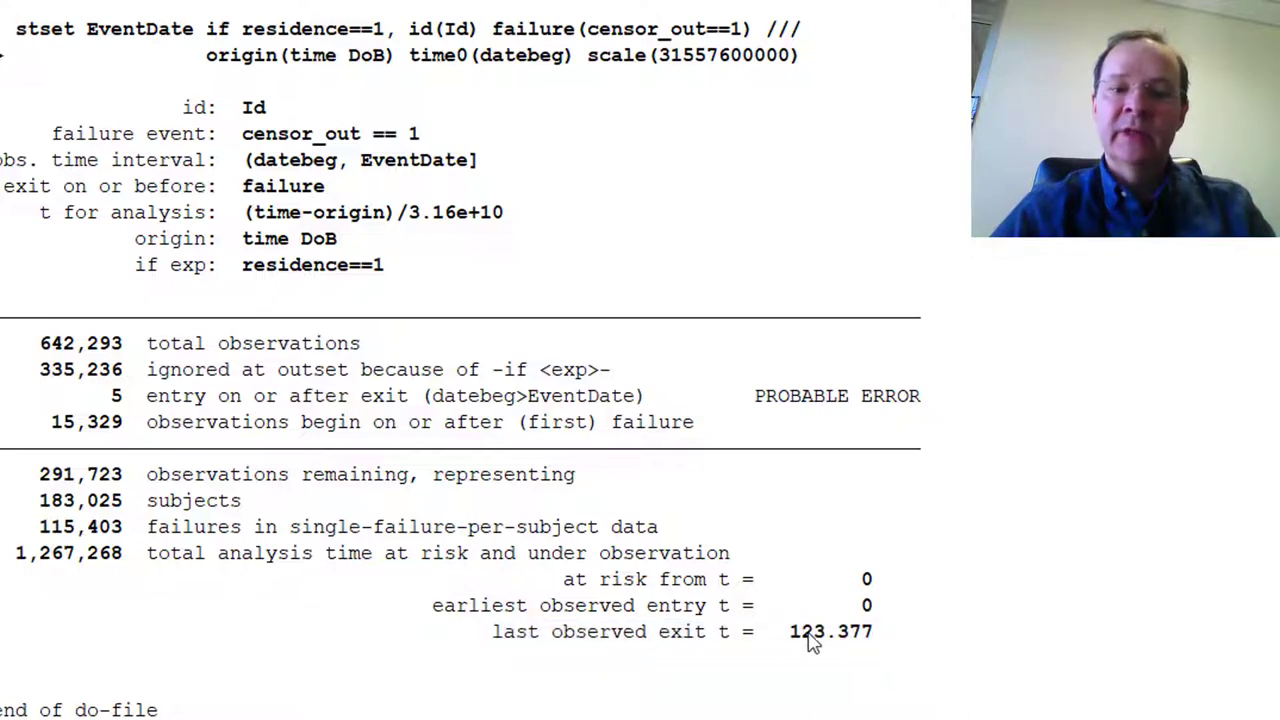
key("alt+Tab")
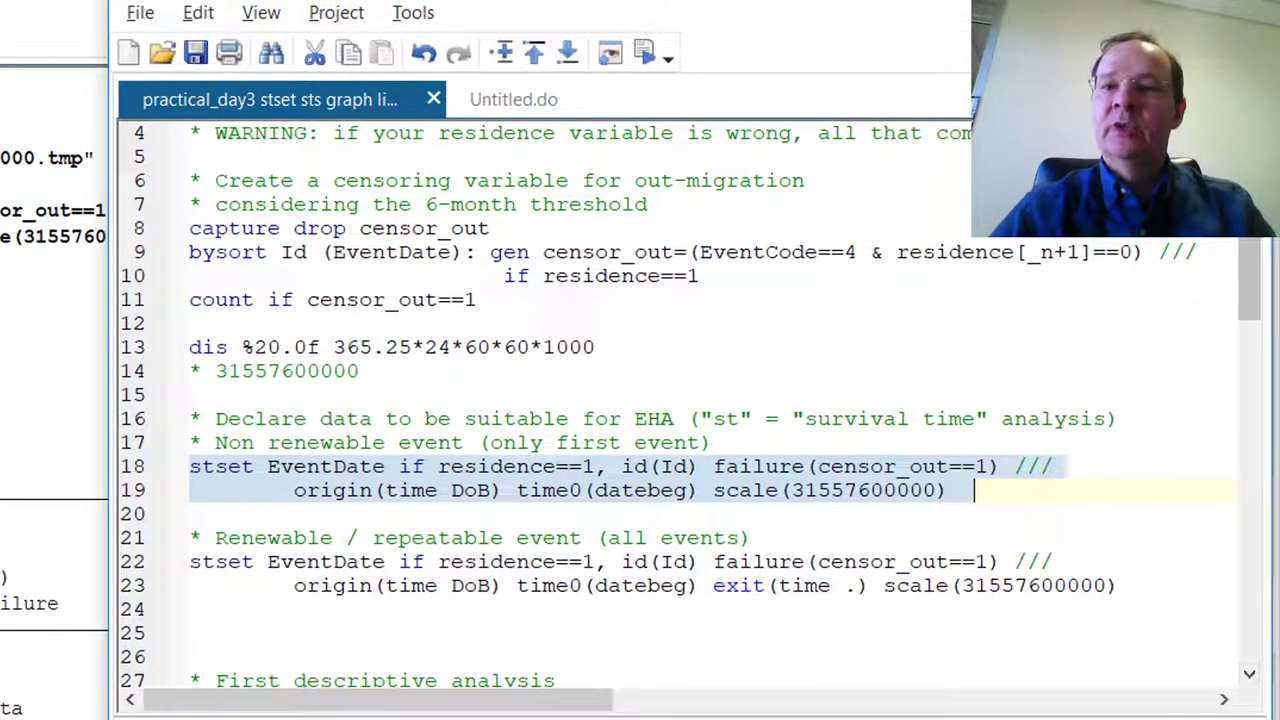
scroll(1257, 463, "up", 1)
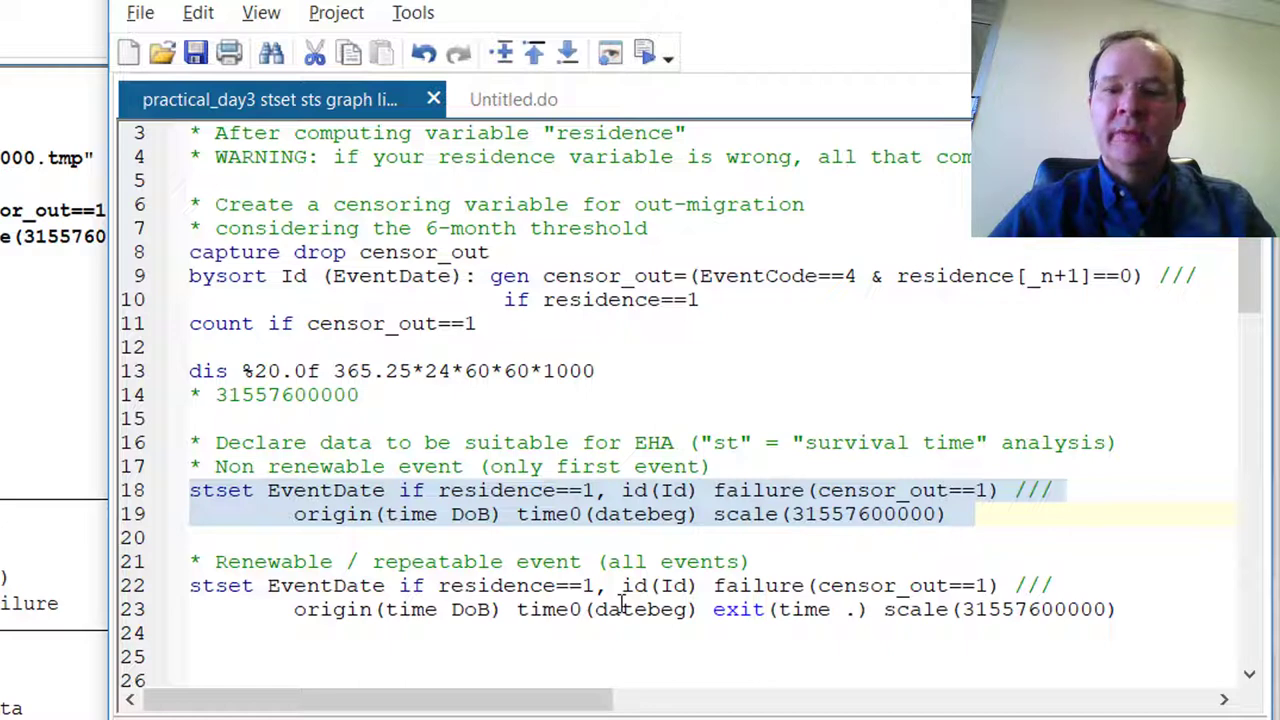
left_click_drag(133, 562, 135, 615)
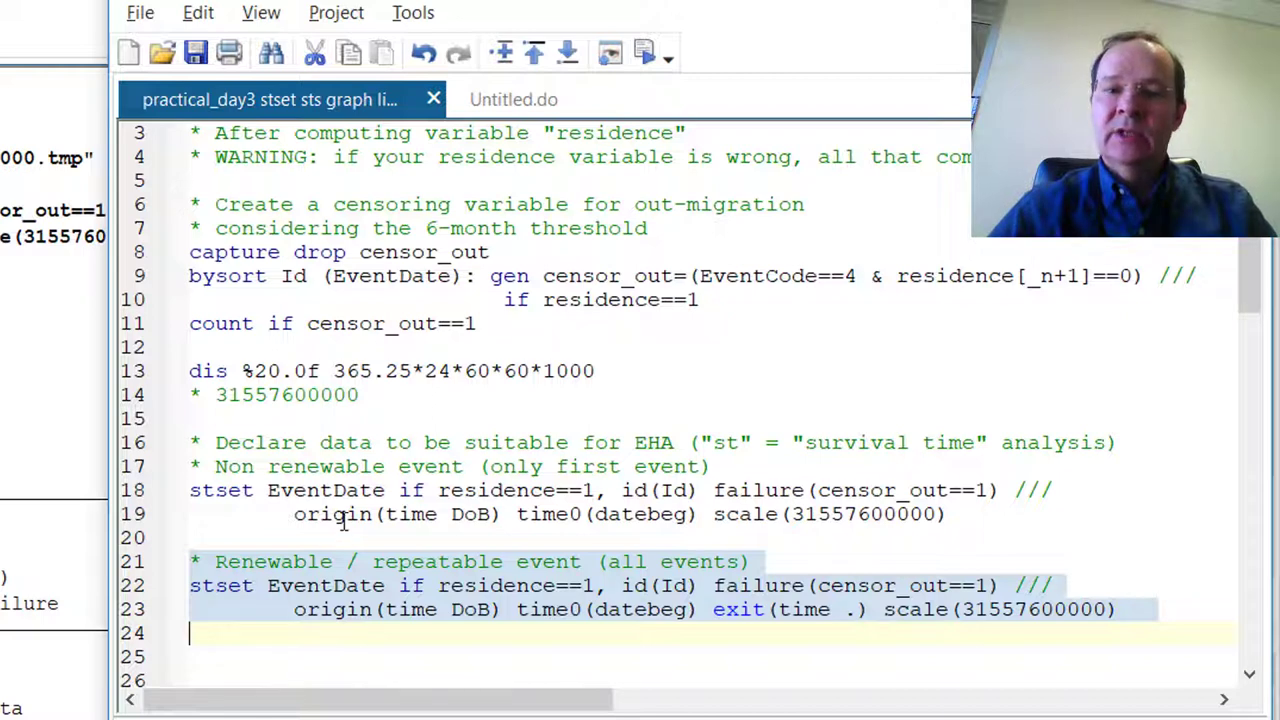
key("Right")
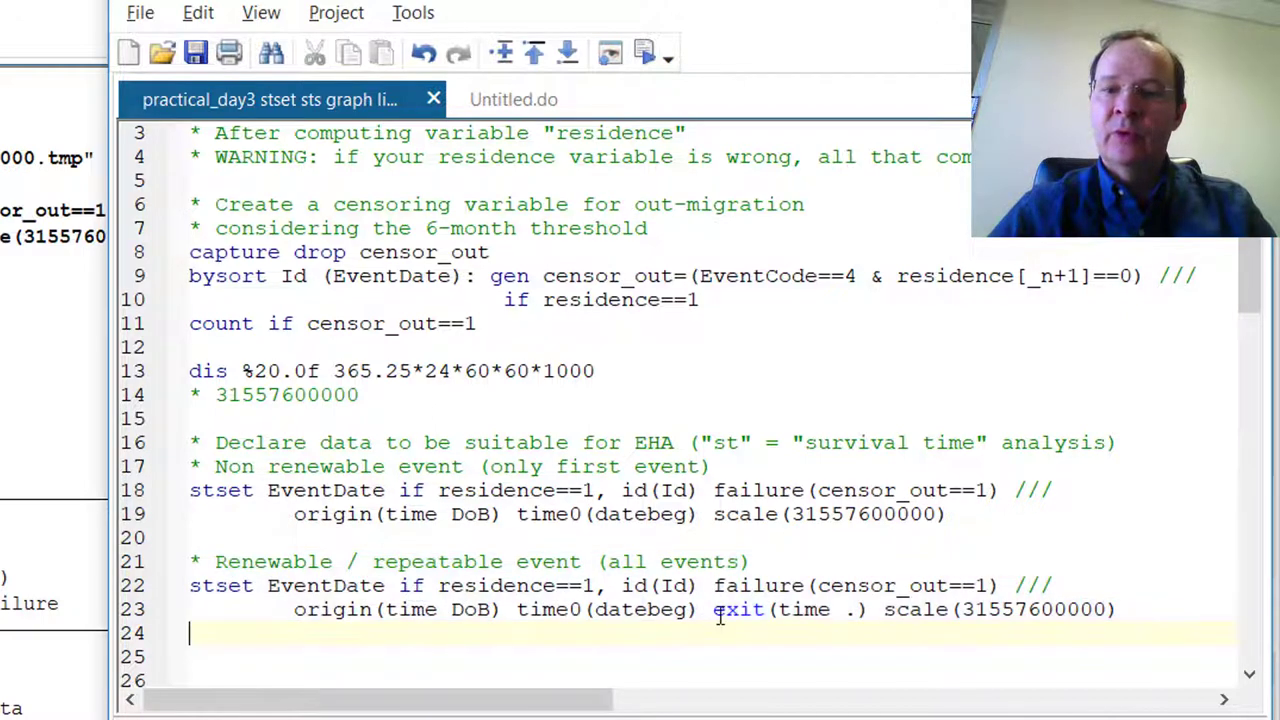
left_click_drag(713, 609, 873, 609)
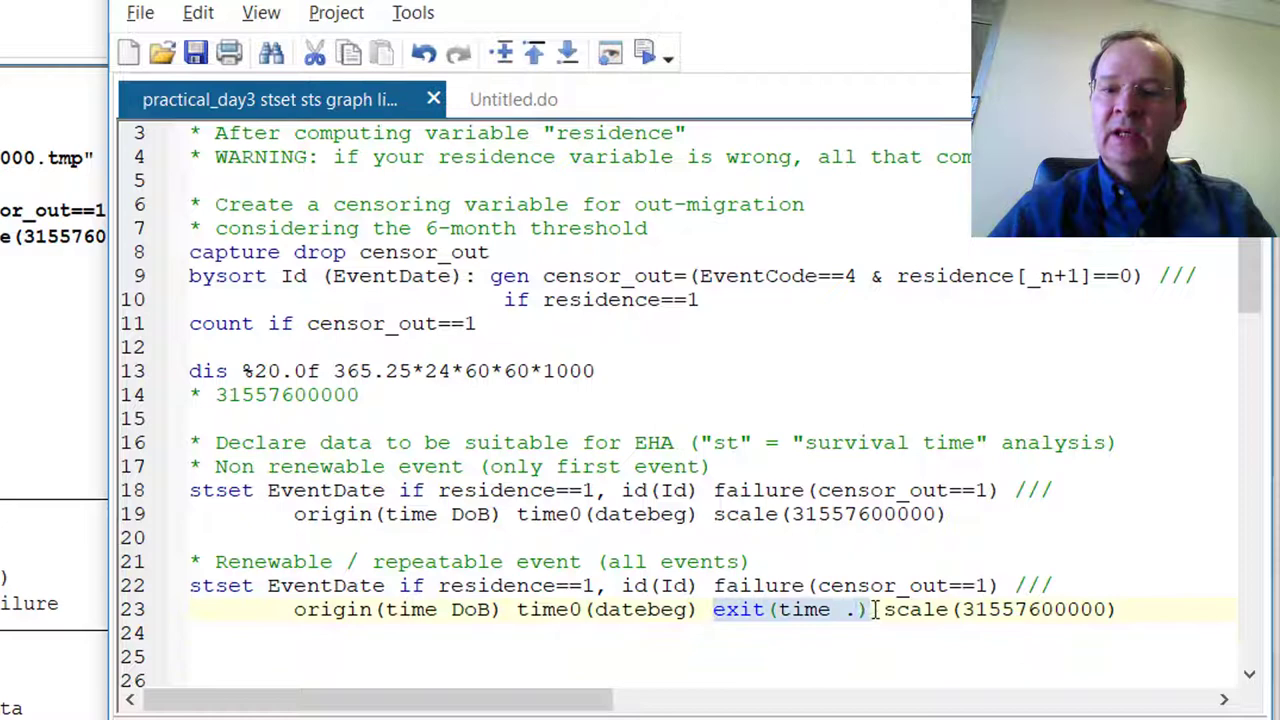
left_click(781, 610)
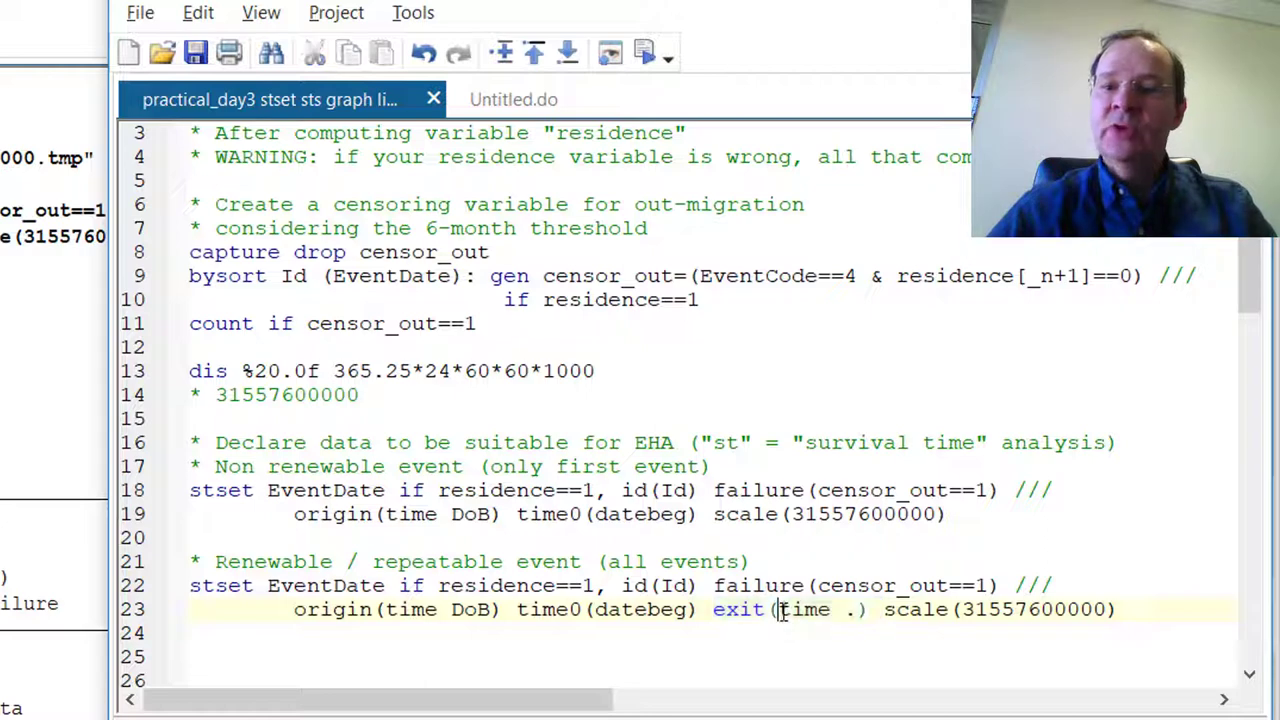
left_click_drag(781, 610, 857, 613)
left_click(857, 613)
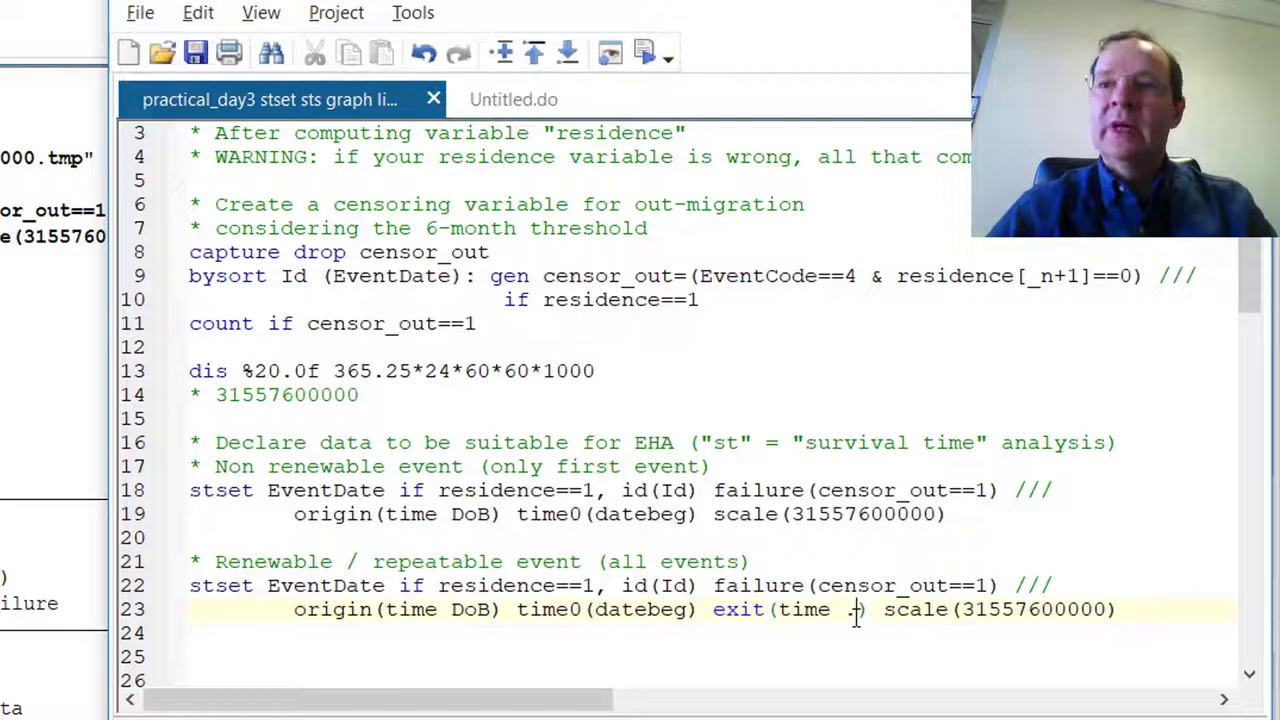
left_click_drag(777, 610, 858, 611)
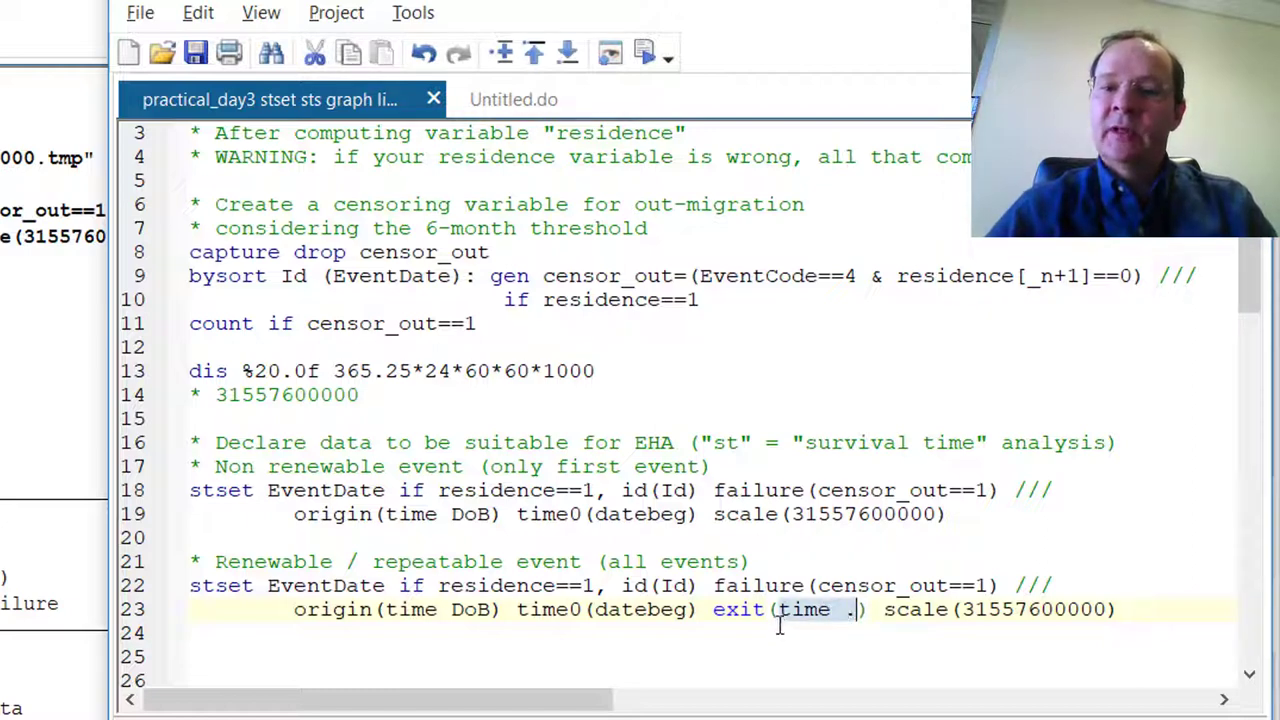